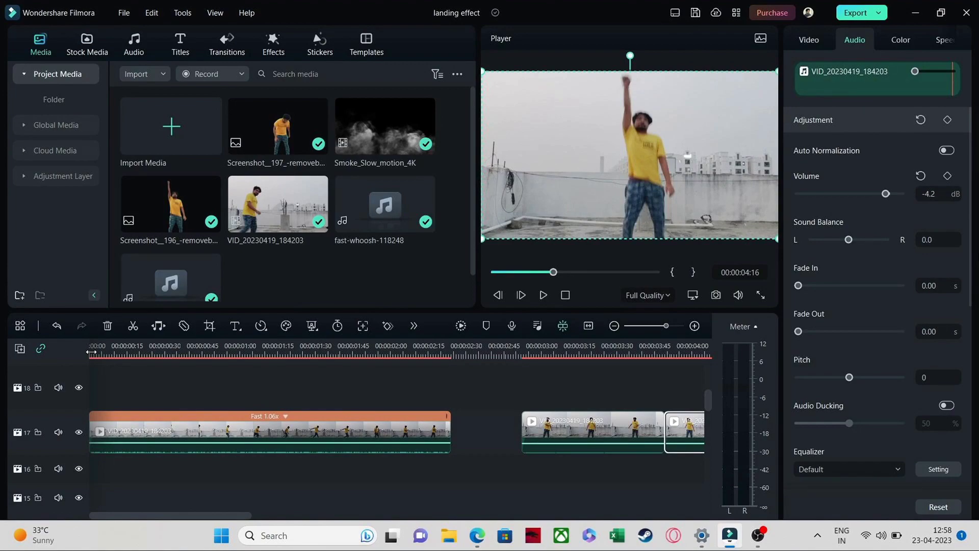
- Play the edit from the start and scrub past the second clip to 00:00:04:16
left_click(91, 350)
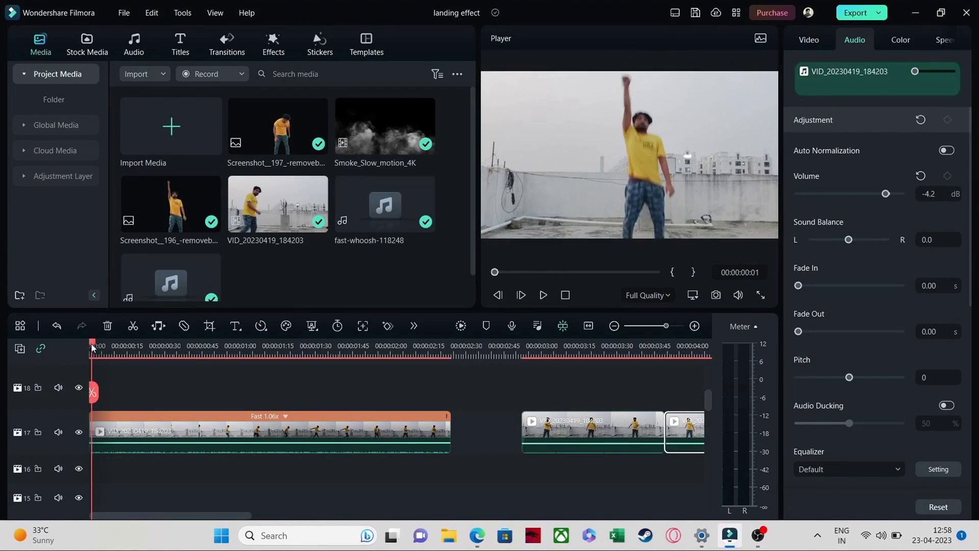
left_click(543, 295)
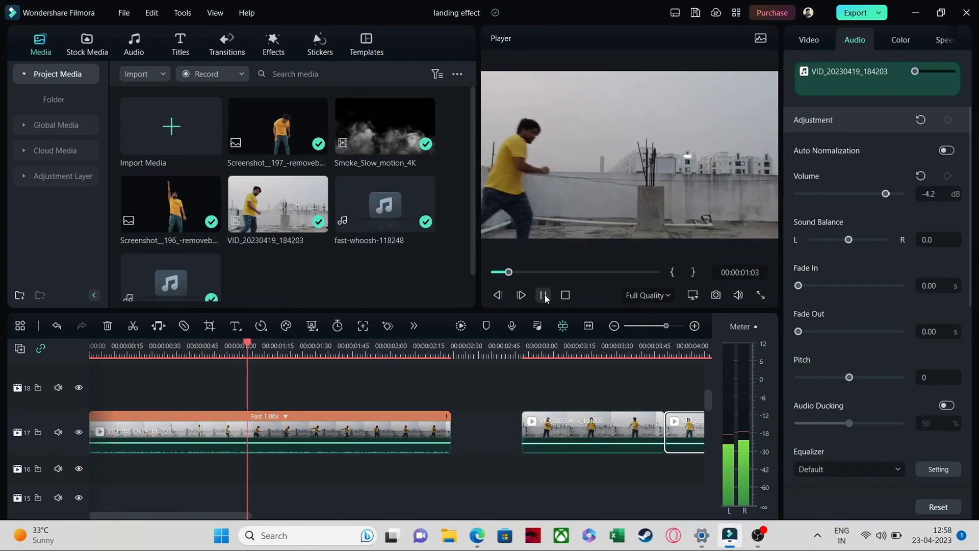
left_click(543, 295)
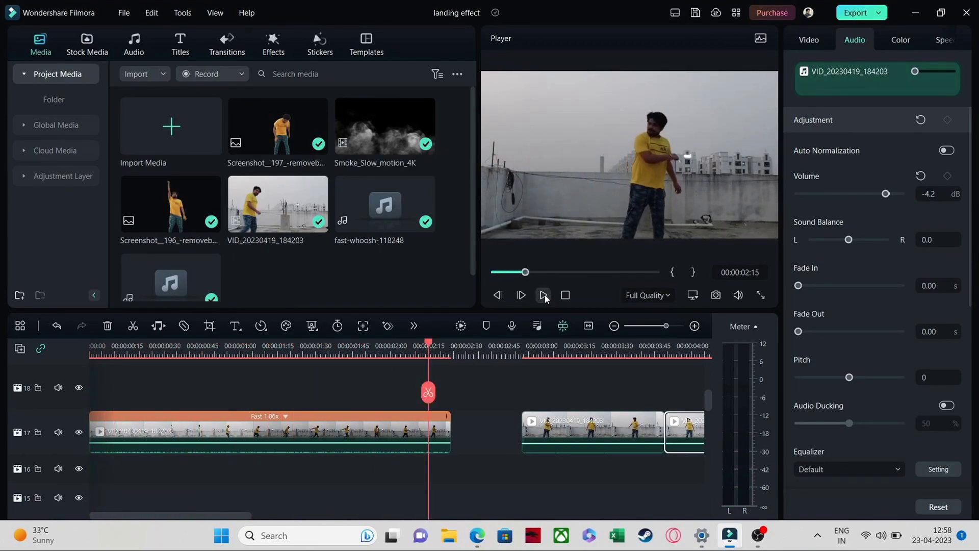
left_click(543, 295)
left_click(543, 296)
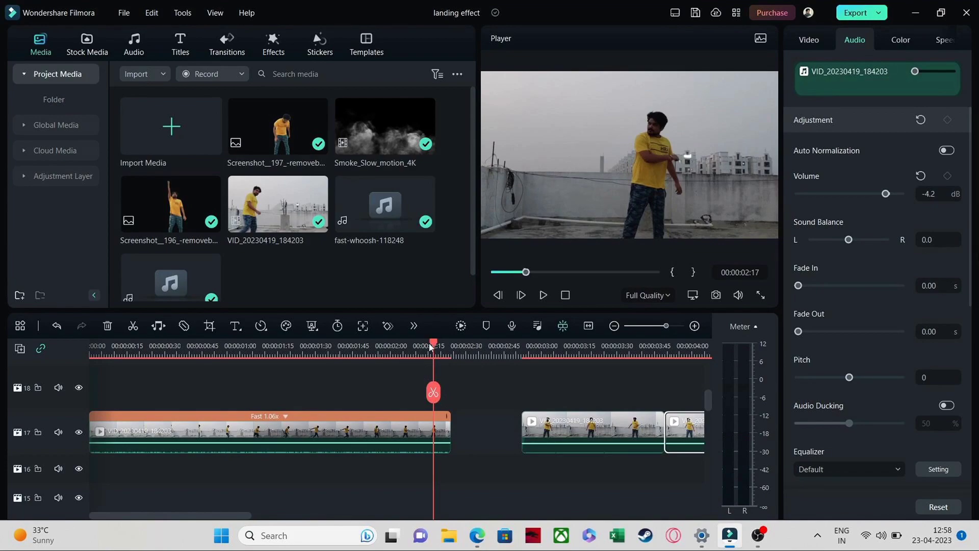
left_click(441, 349)
left_click_drag(442, 348, 524, 348)
left_click(542, 296)
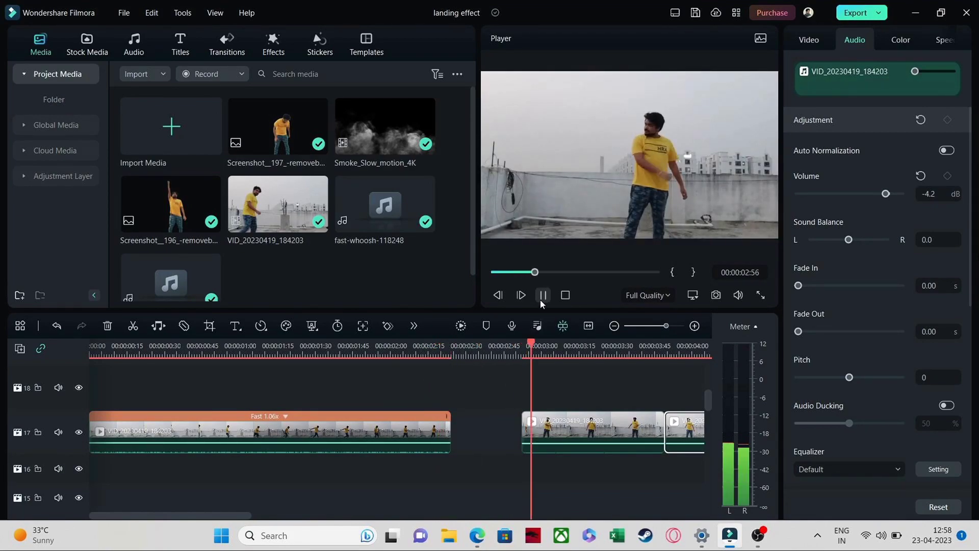
left_click(541, 296)
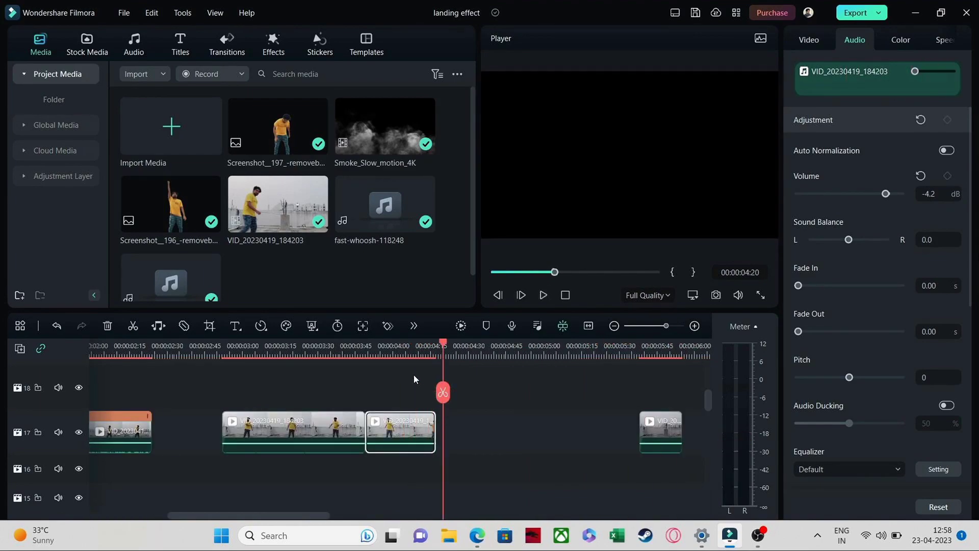
left_click(433, 346)
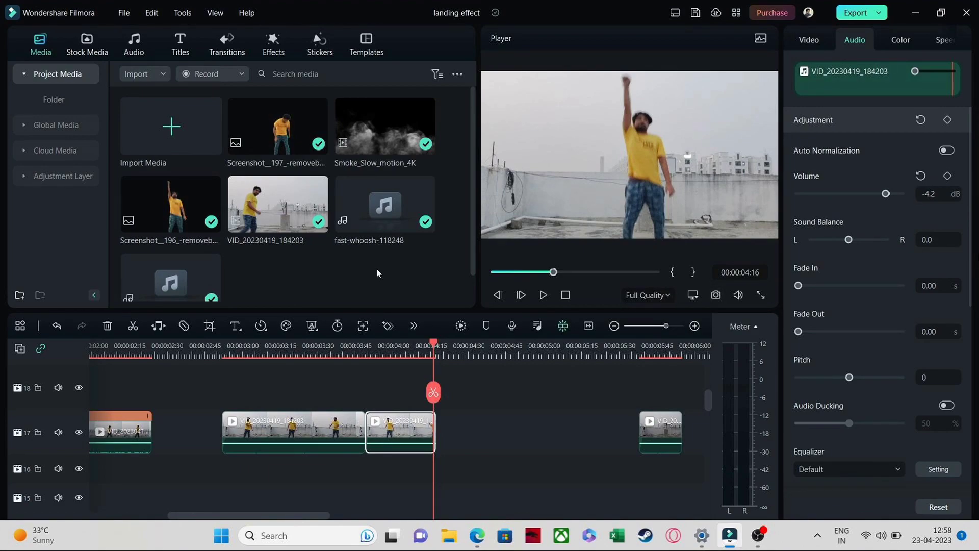
- Preview the raised-arm dancer cutout, then set the playhead to 00:00:04:16 and scrub onward
double_click(174, 212)
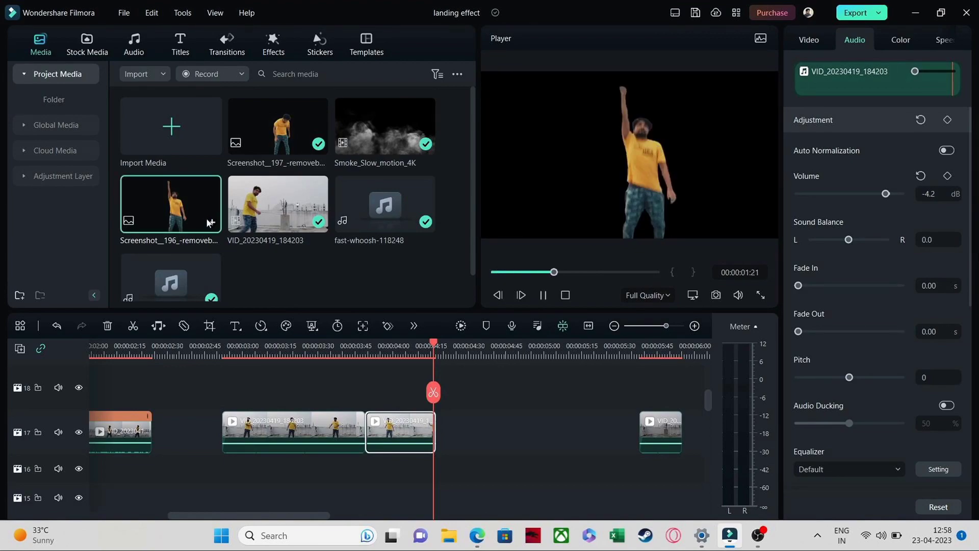
left_click(400, 432)
left_click(426, 348)
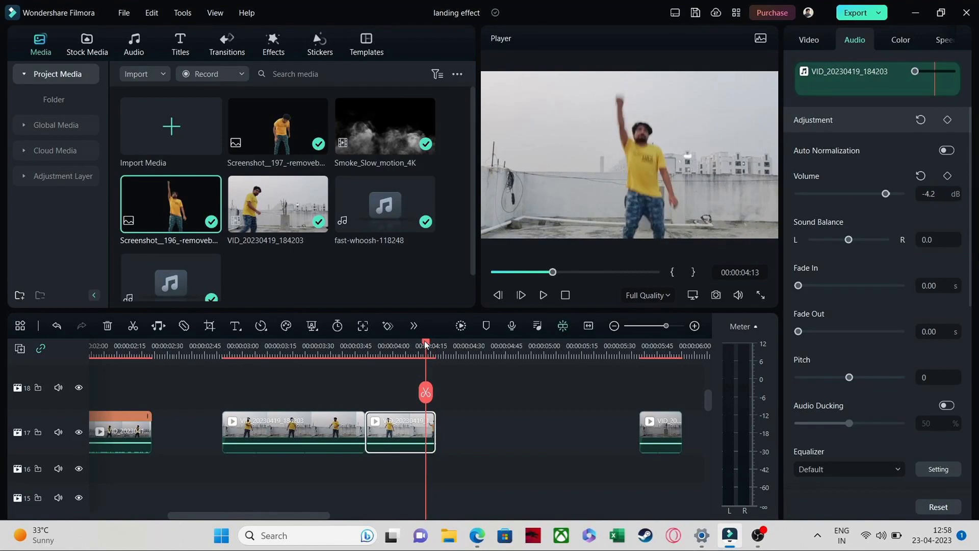
left_click_drag(426, 347, 434, 347)
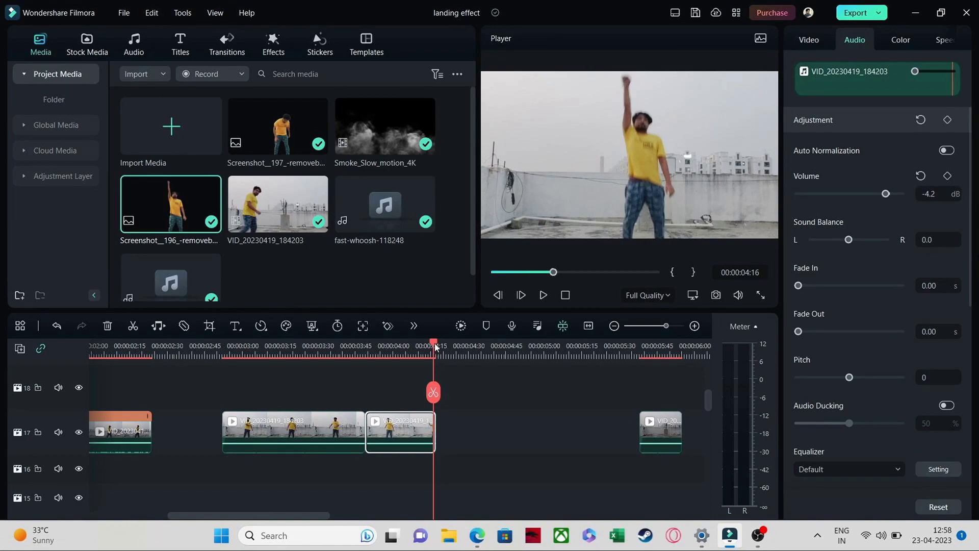
left_click_drag(436, 347, 642, 369)
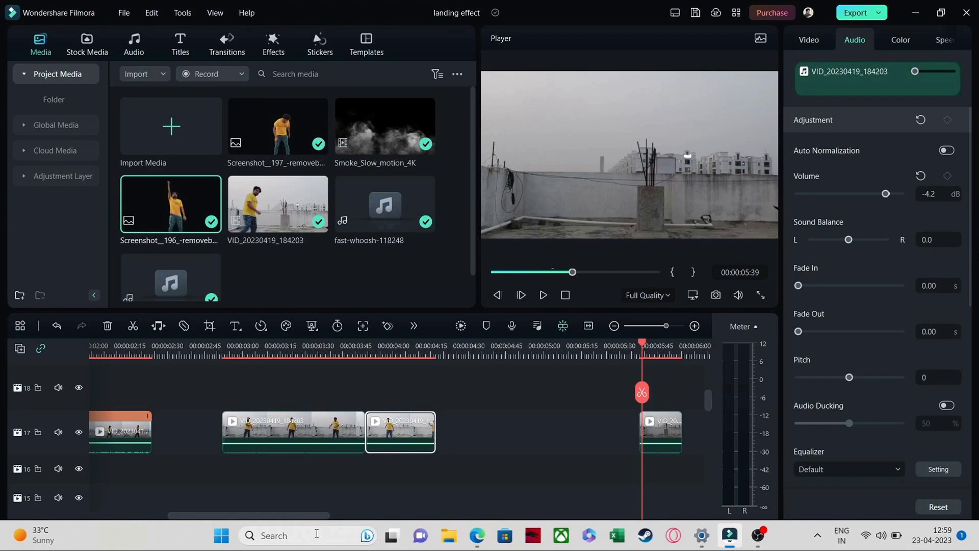
left_click_drag(292, 520, 328, 520)
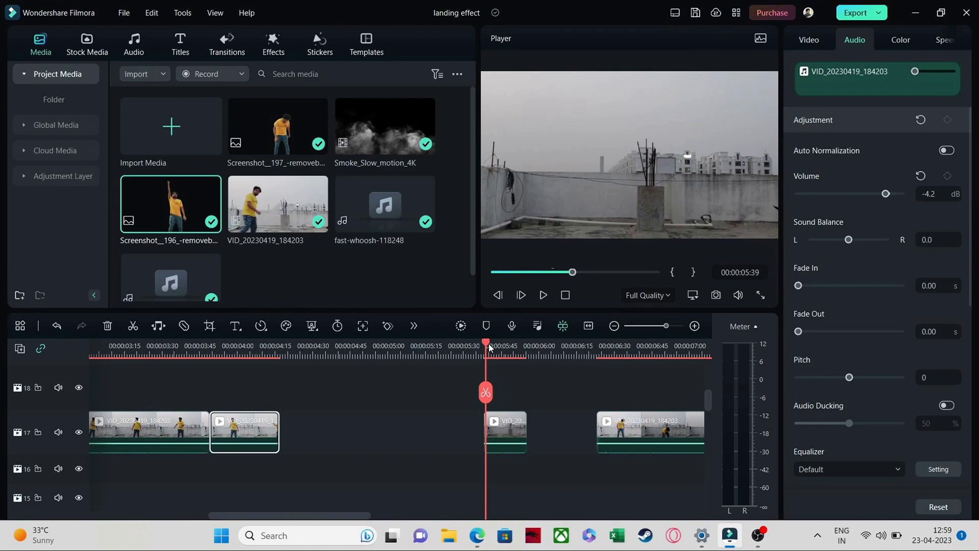
mouse_move(487, 348)
left_mouse_down()
mouse_move(507, 355)
mouse_move(489, 357)
left_mouse_up()
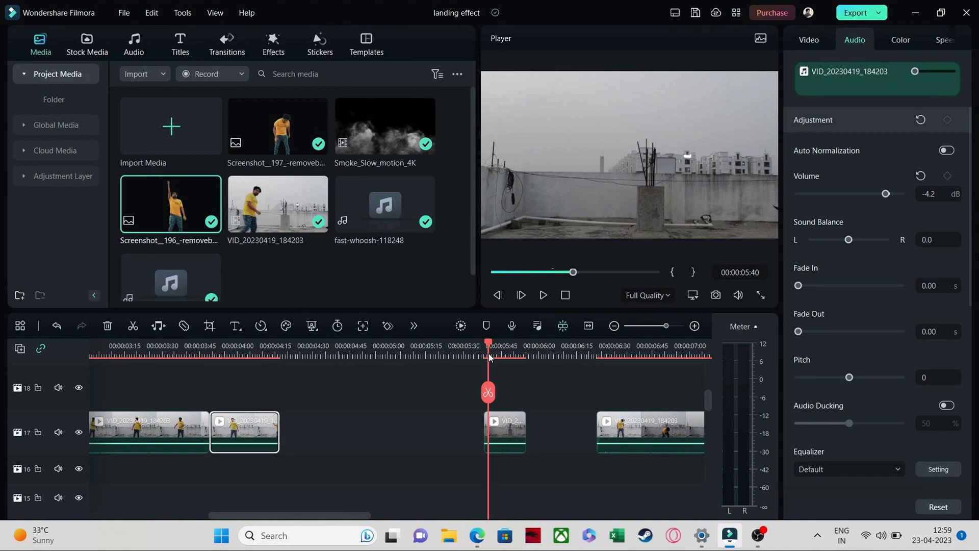
- Play the later clip from about 00:00:06:24 and park the playhead at 00:00:06:23
left_click(600, 353)
left_click_drag(599, 349, 597, 349)
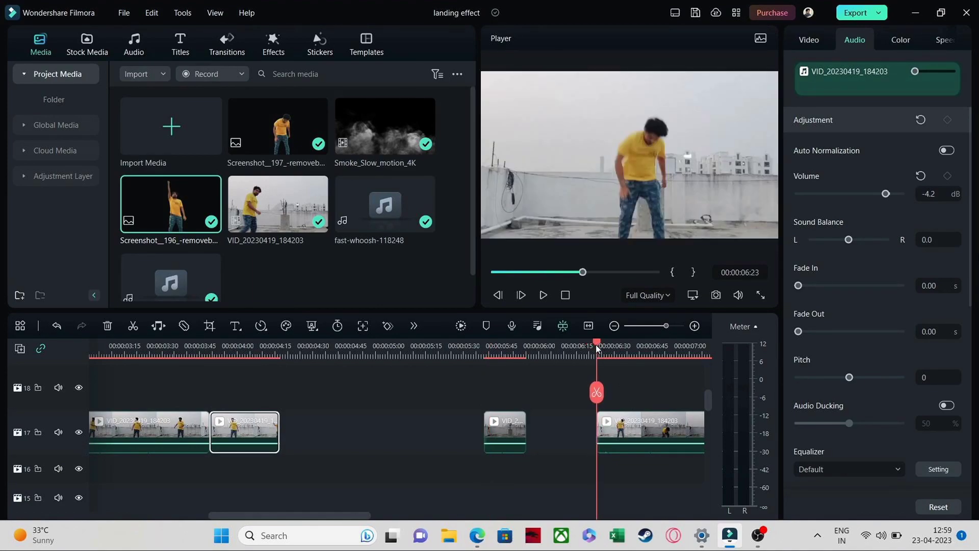
left_click(541, 296)
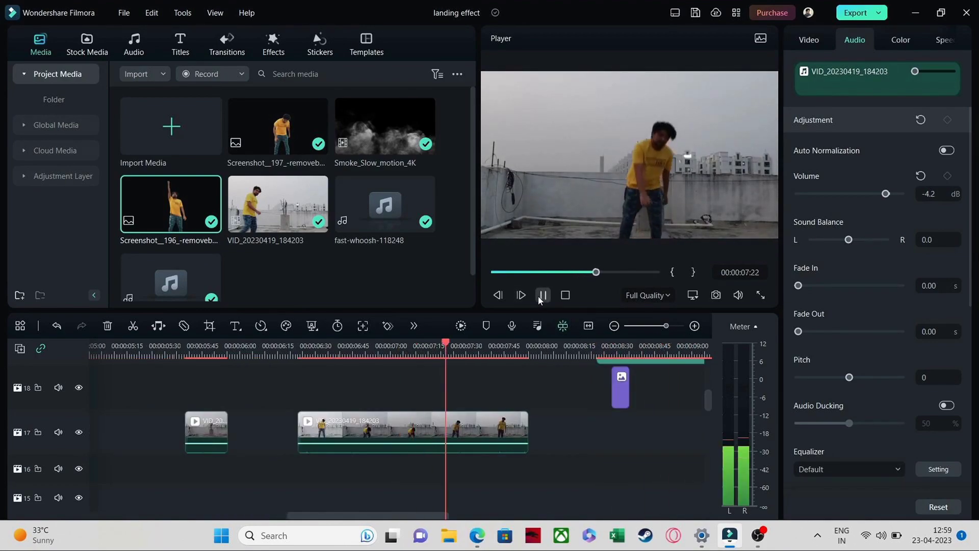
left_click(541, 296)
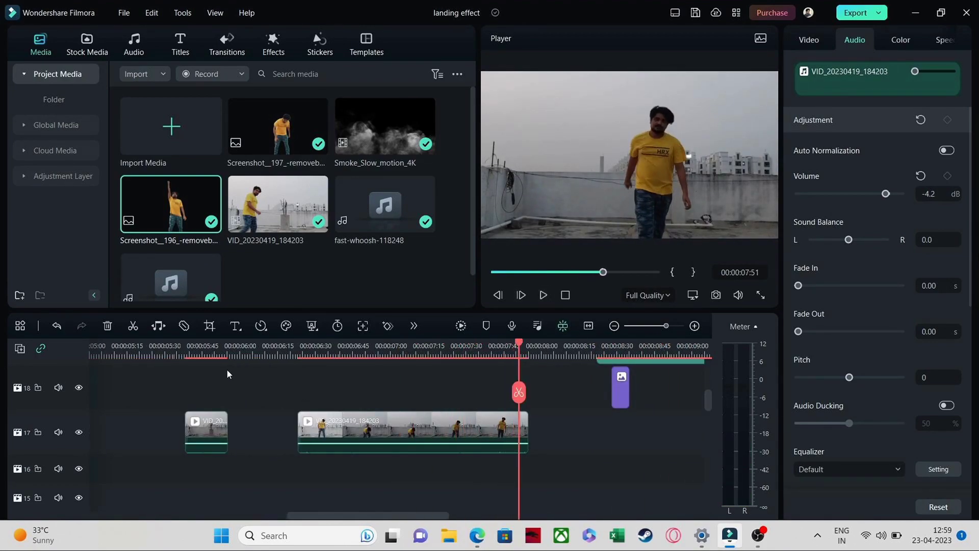
left_click(300, 346)
left_click(298, 346)
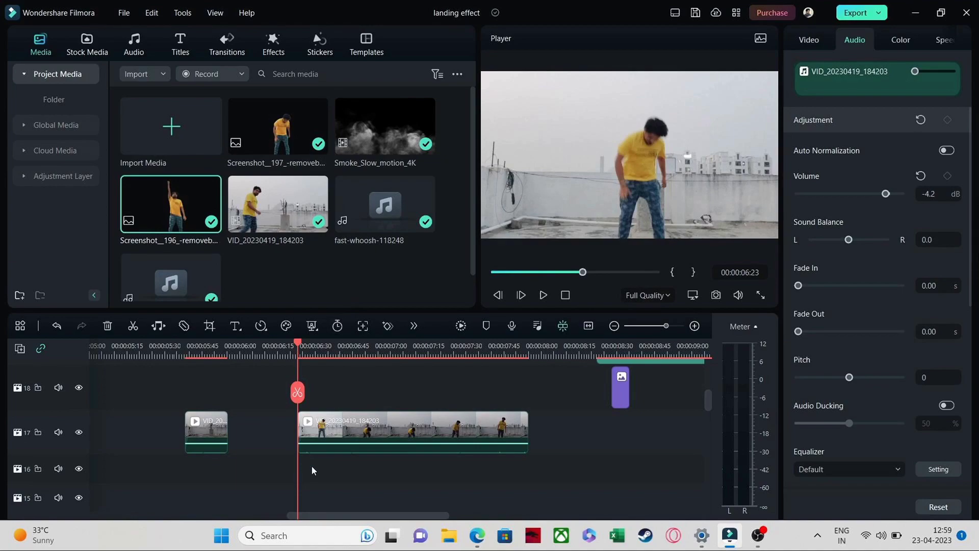
- Lower the first clip's uniform speed from 31.60x to 7.76x and play it back
left_click_drag(337, 516, 380, 524)
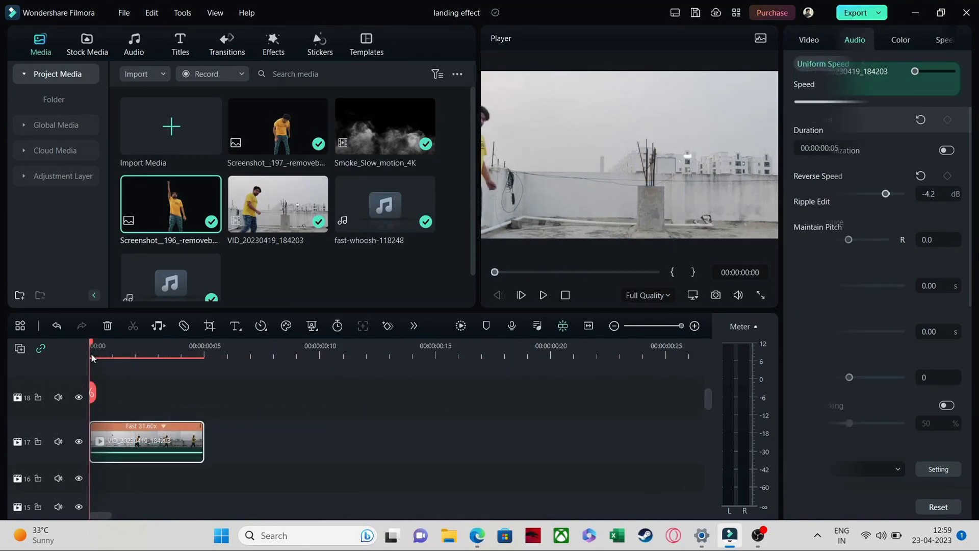
left_click(124, 353)
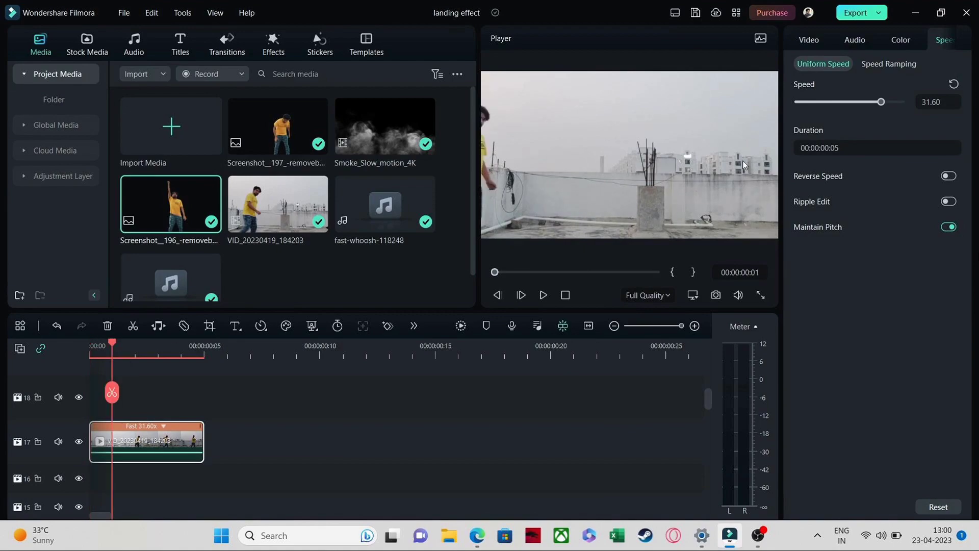
left_click_drag(879, 106, 868, 106)
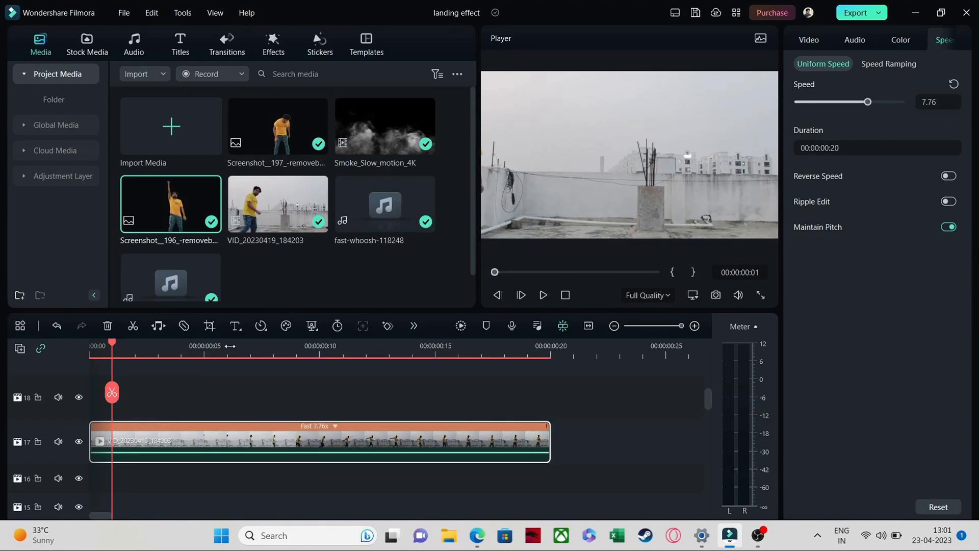
left_click(98, 346)
left_click(542, 295)
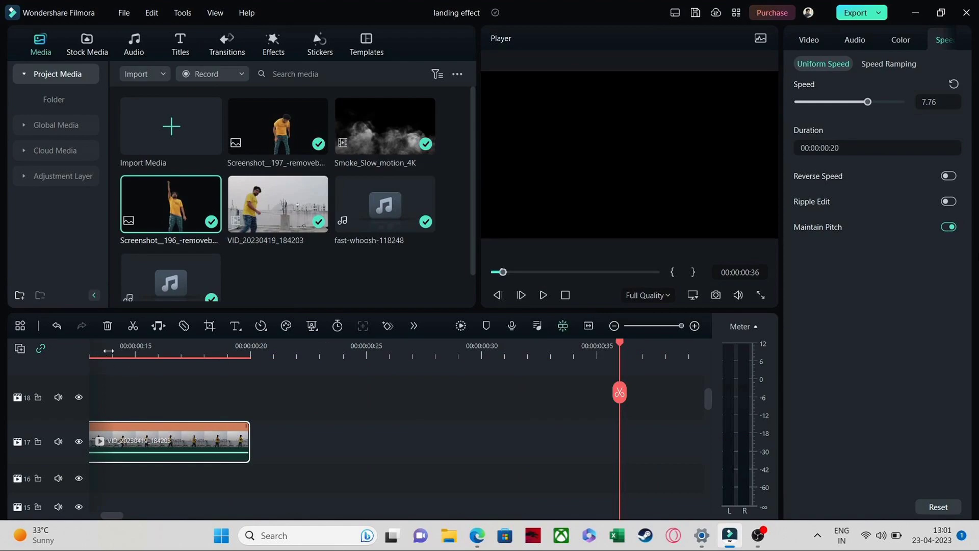
- Snap the far-right 1.00x clip against the previous clip's end, then play from the start
left_click(112, 352)
left_click_drag(704, 405, 705, 400)
mouse_move(124, 518)
left_mouse_down()
mouse_move(181, 526)
mouse_move(113, 516)
left_mouse_up()
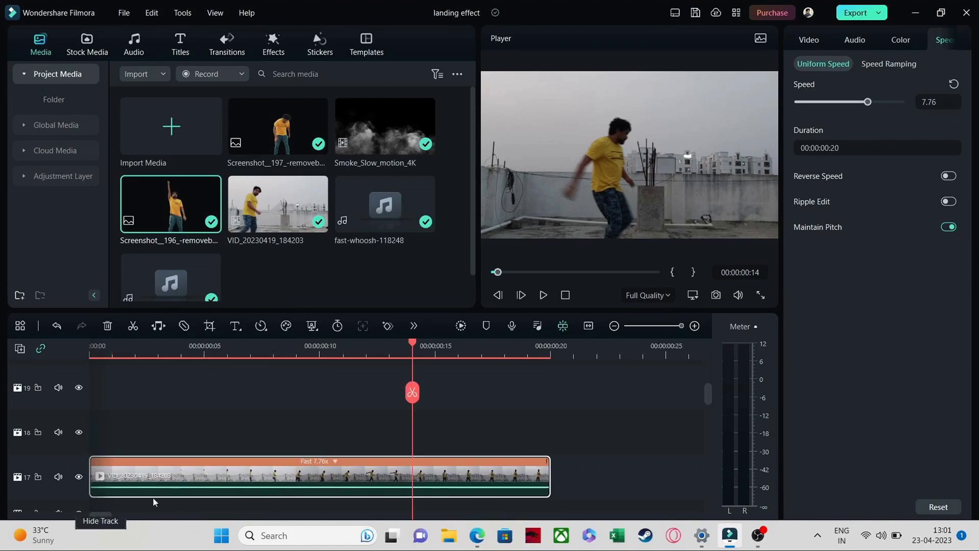
scroll(637, 428, "down", 5)
left_click_drag(577, 451, 196, 458)
left_click_drag(677, 458, 300, 457)
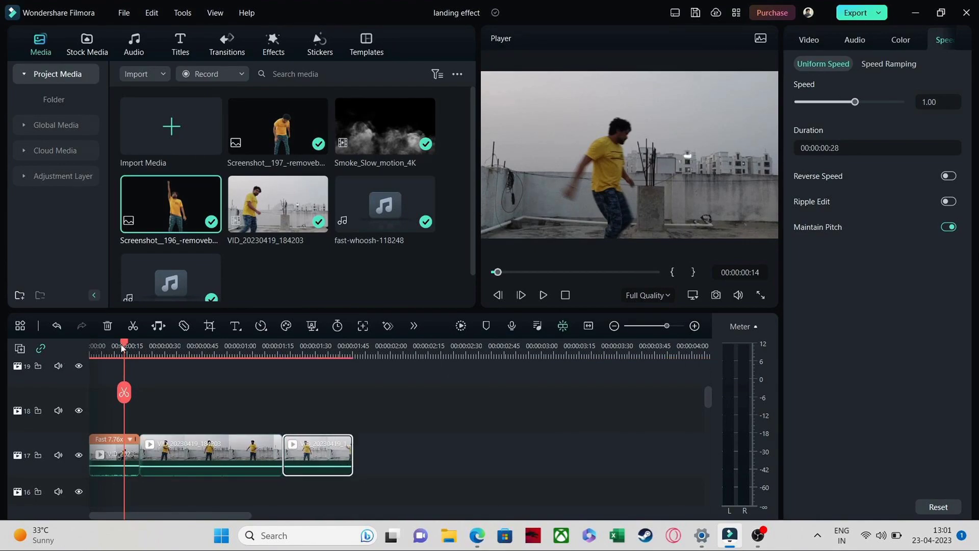
left_click_drag(122, 347, 90, 347)
left_click(543, 296)
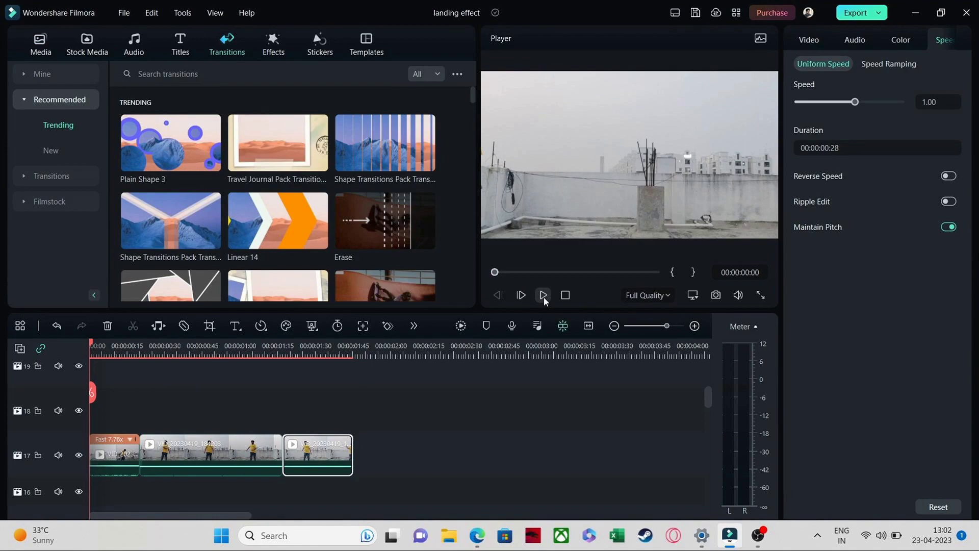
- Search transitions for 'dissolve' and drop Dissolve onto the cut between the first two clips
left_click(543, 297)
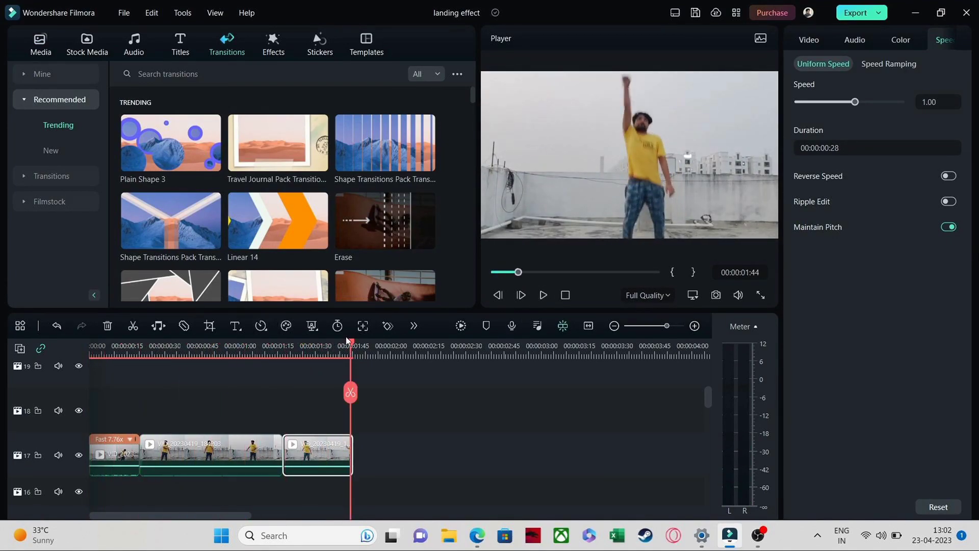
left_click_drag(342, 345, 116, 345)
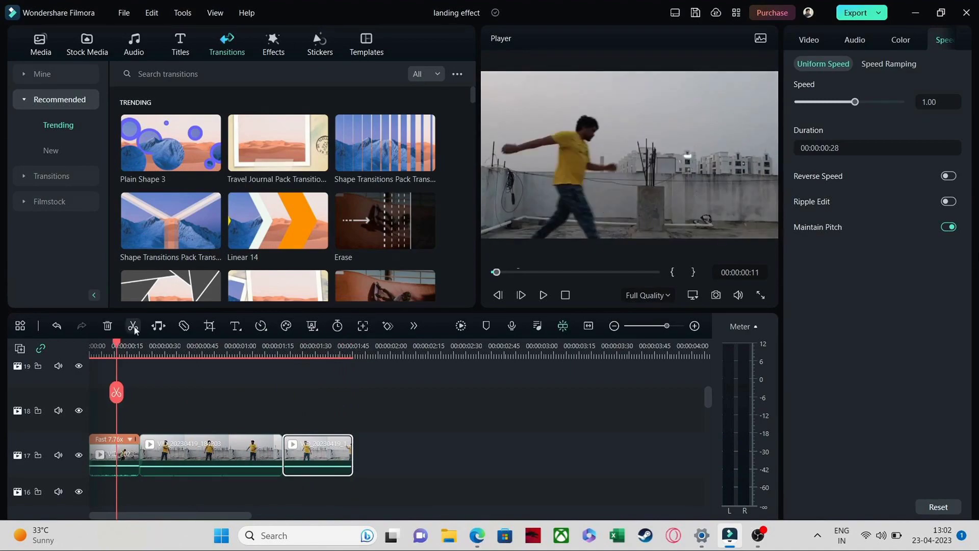
left_click(191, 80)
type("dissolve")
key("Return")
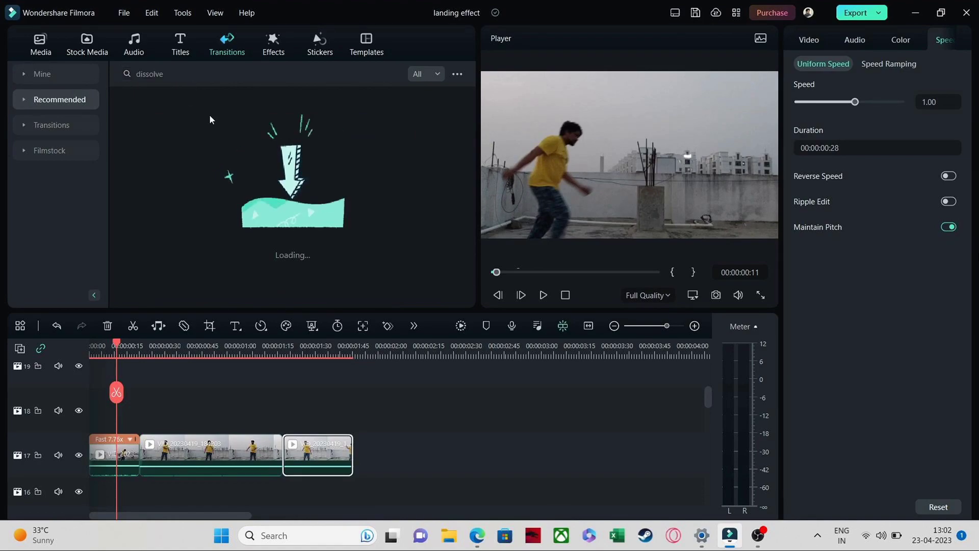
left_click_drag(210, 152, 170, 458)
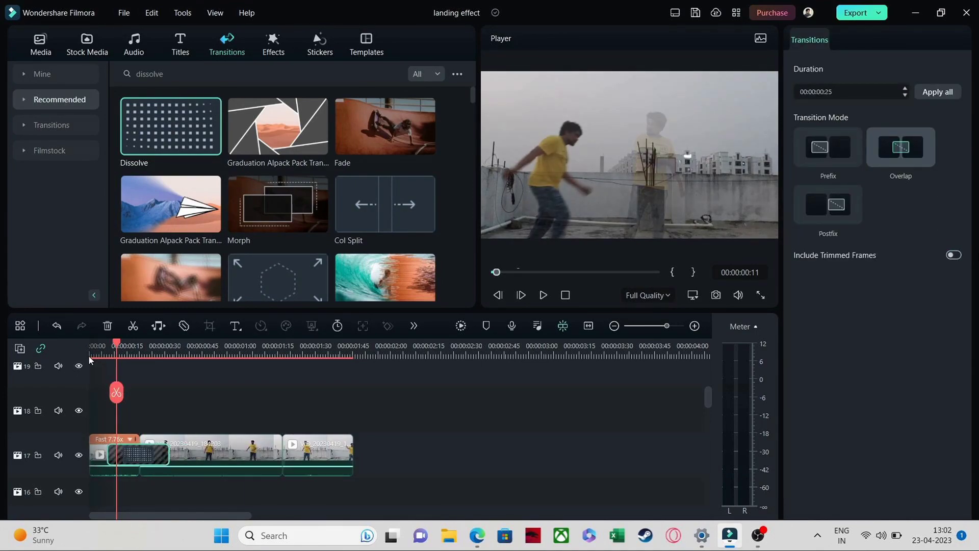
left_click(91, 347)
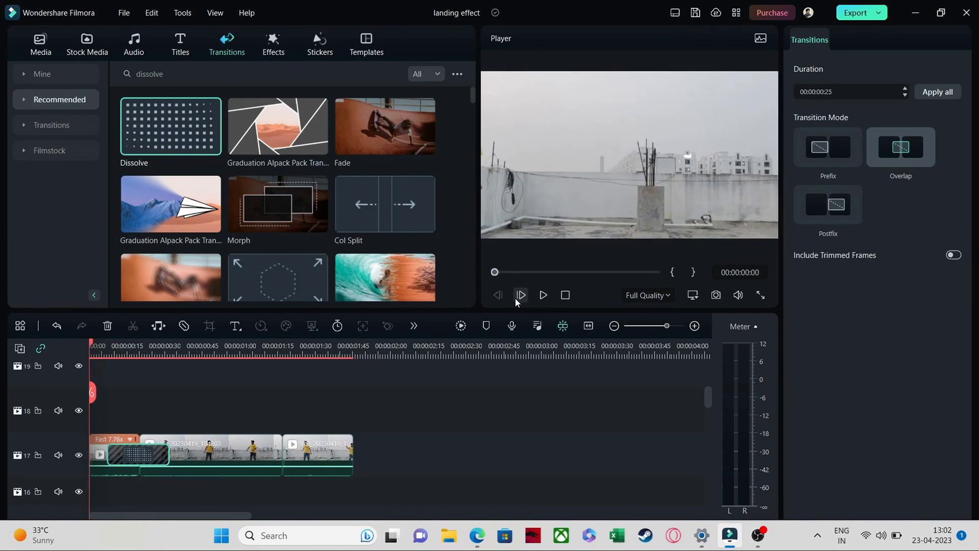
left_click(544, 296)
left_click(544, 295)
left_click(461, 326)
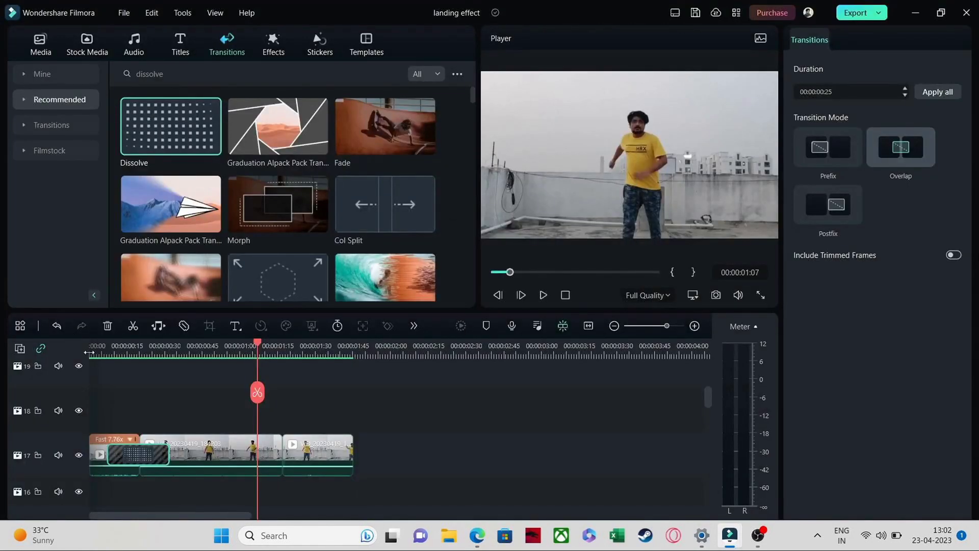
left_click(92, 350)
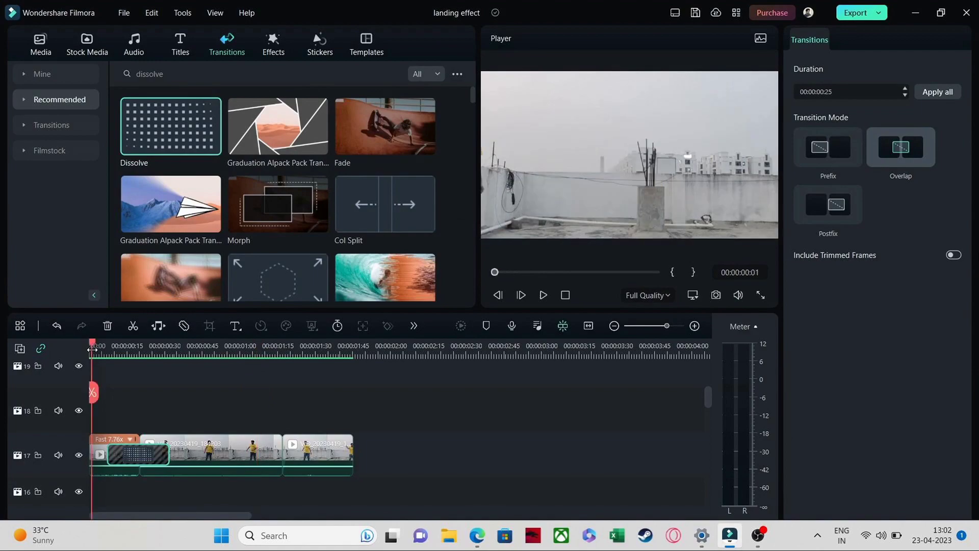
left_click(542, 295)
left_click(541, 296)
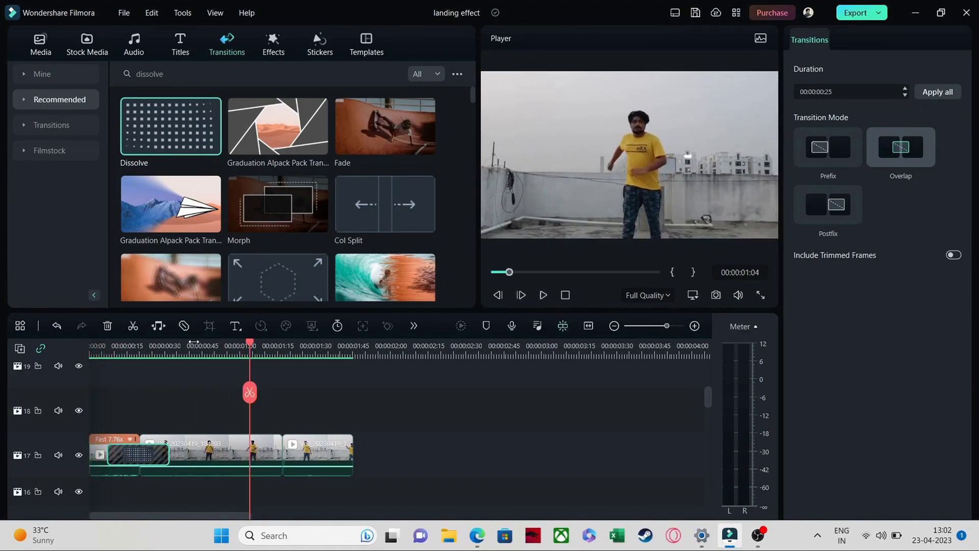
left_click(99, 346)
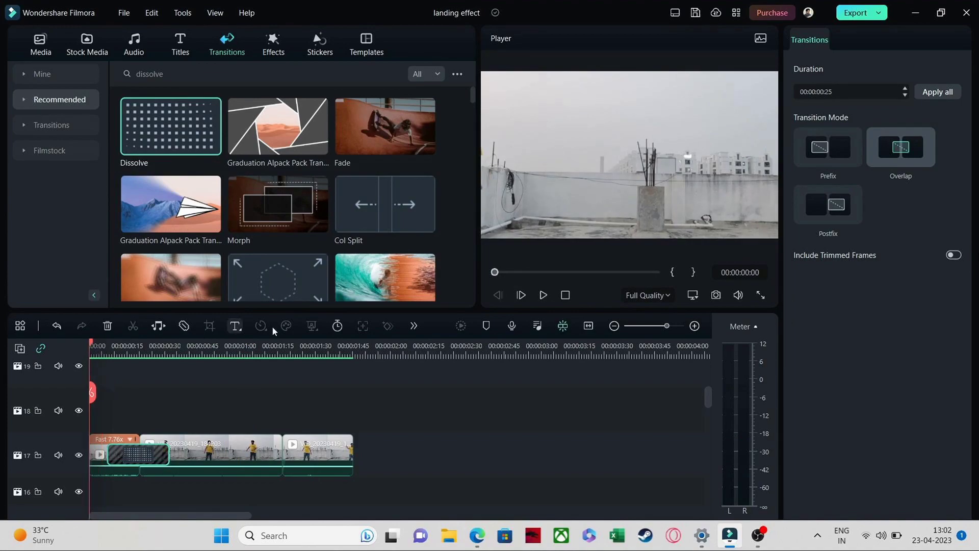
left_click(538, 296)
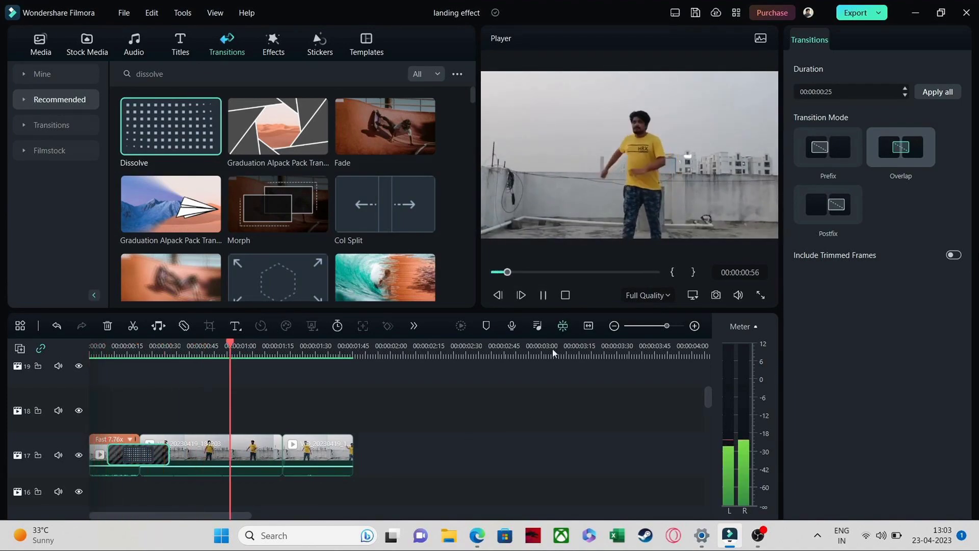
left_click(542, 295)
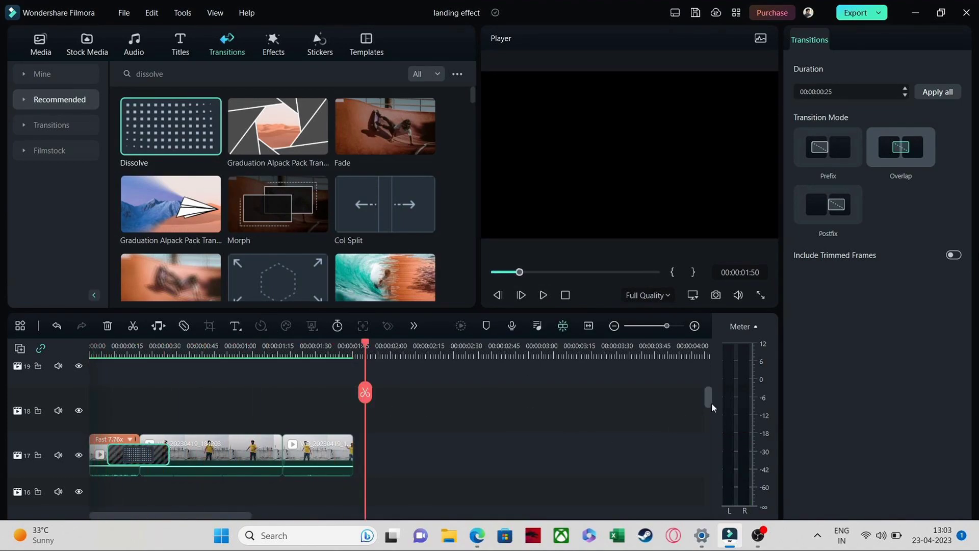
left_click_drag(706, 394, 707, 401)
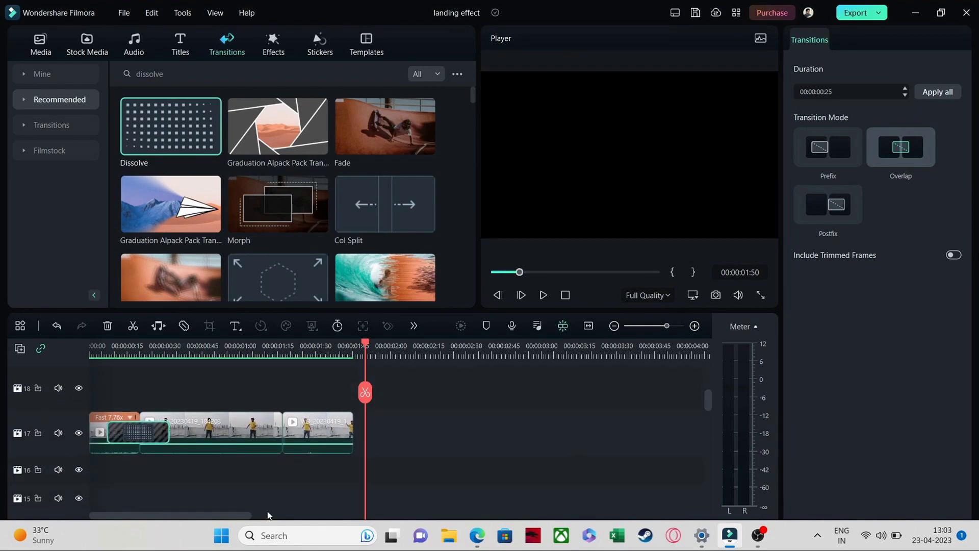
- Add the next 17-frame jump clip to track 17, snap it to the previous clip, and play it
mouse_move(432, 446)
left_mouse_down()
mouse_move(418, 438)
mouse_move(428, 432)
left_mouse_up()
left_click_drag(365, 341, 303, 357)
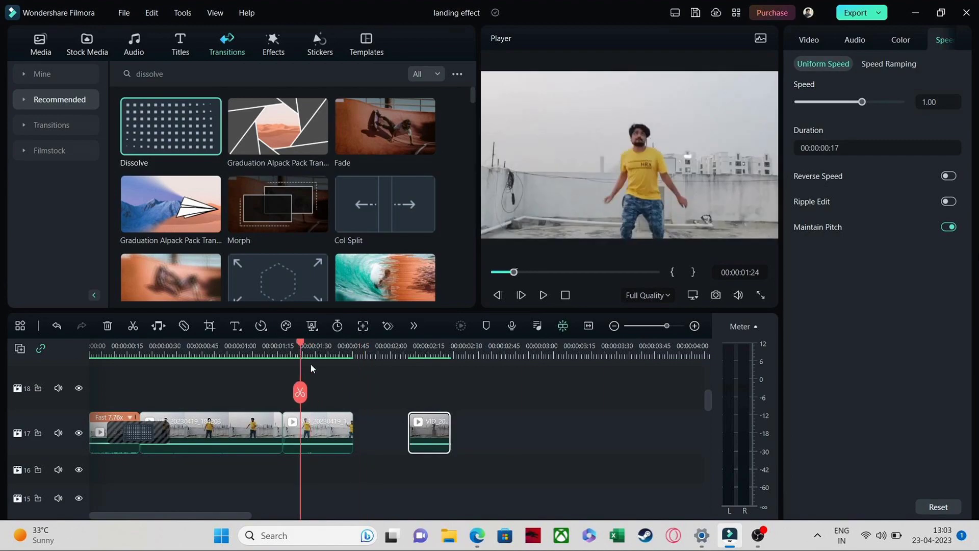
left_click_drag(423, 437, 369, 437)
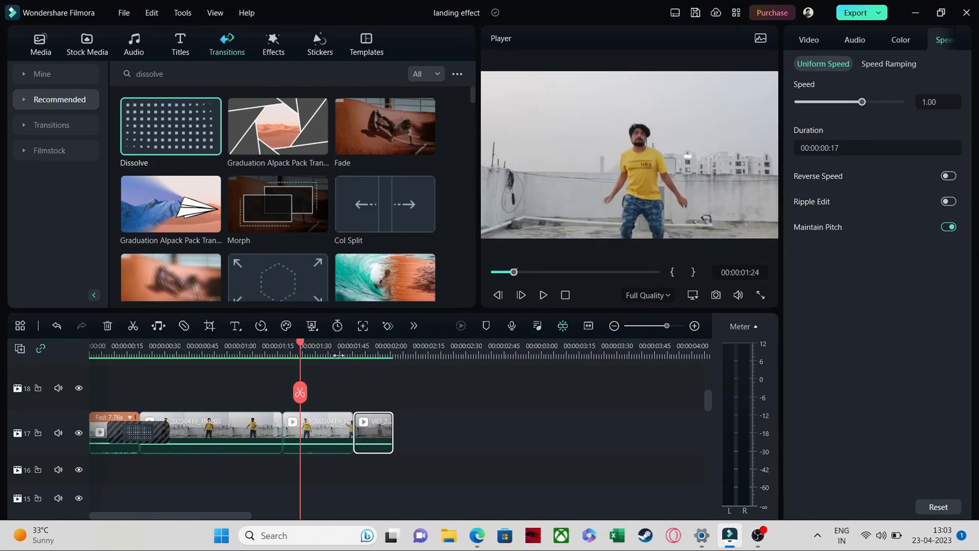
left_click(345, 347)
left_click(545, 295)
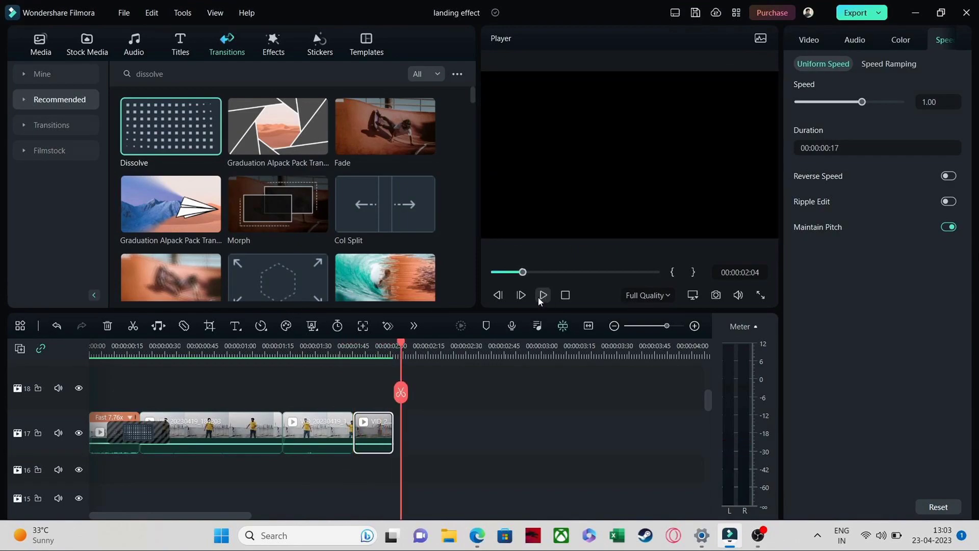
left_click(358, 366)
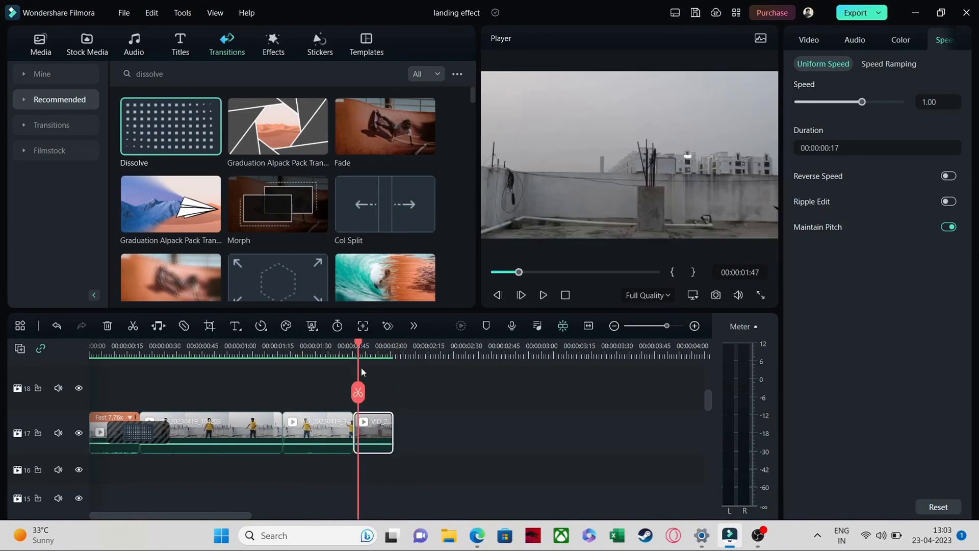
- Copy the last short clip and paste three copies after it, then play them back
right_click(375, 429)
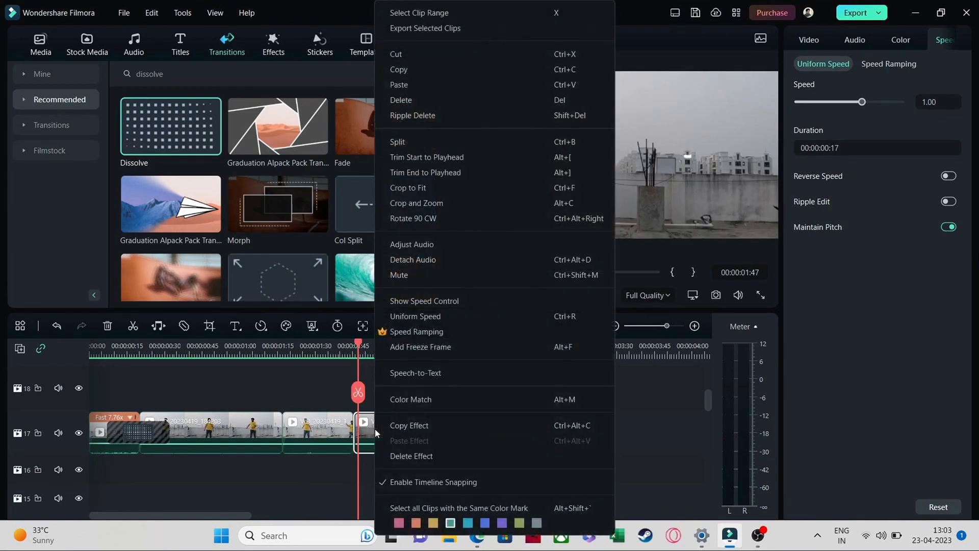
left_click(405, 72)
left_click(386, 348)
left_click_drag(385, 344, 395, 349)
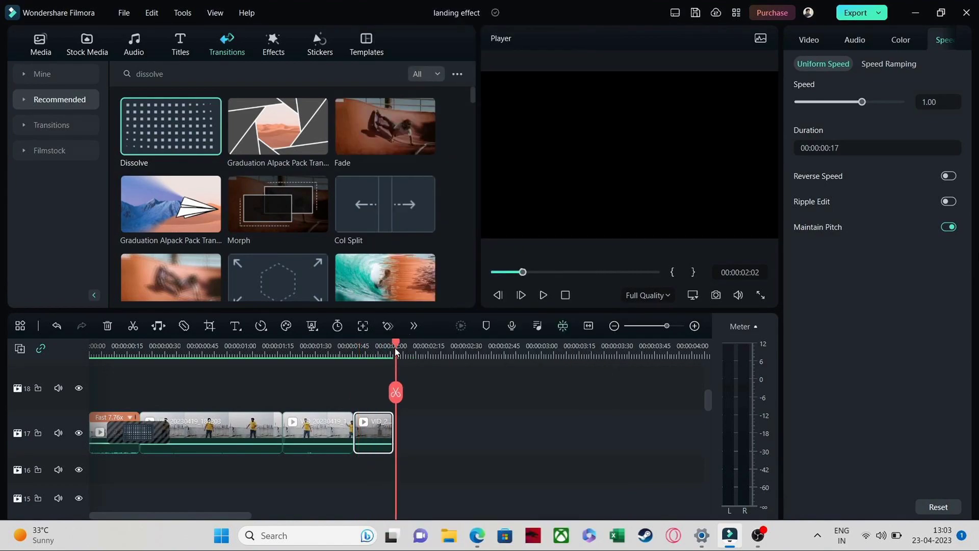
left_click_drag(395, 341, 393, 341)
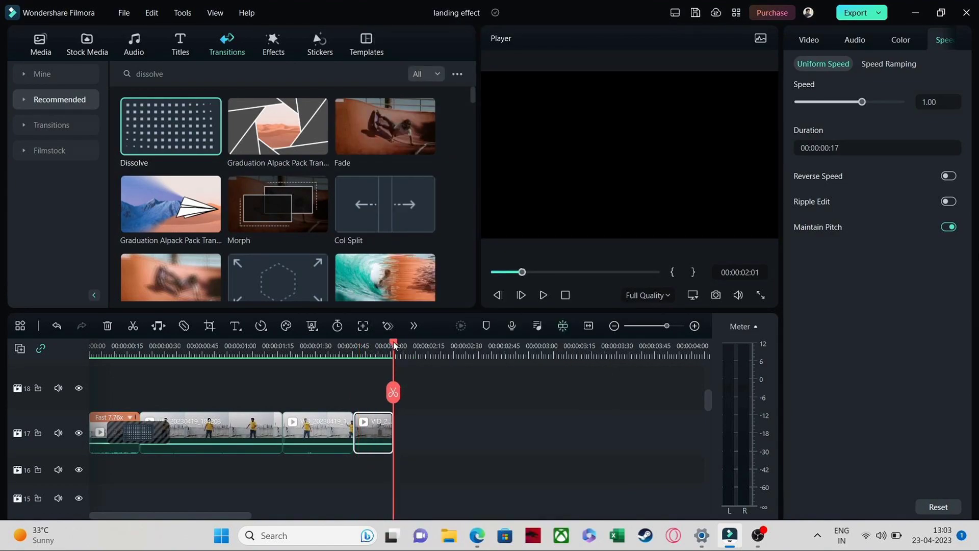
right_click(411, 431)
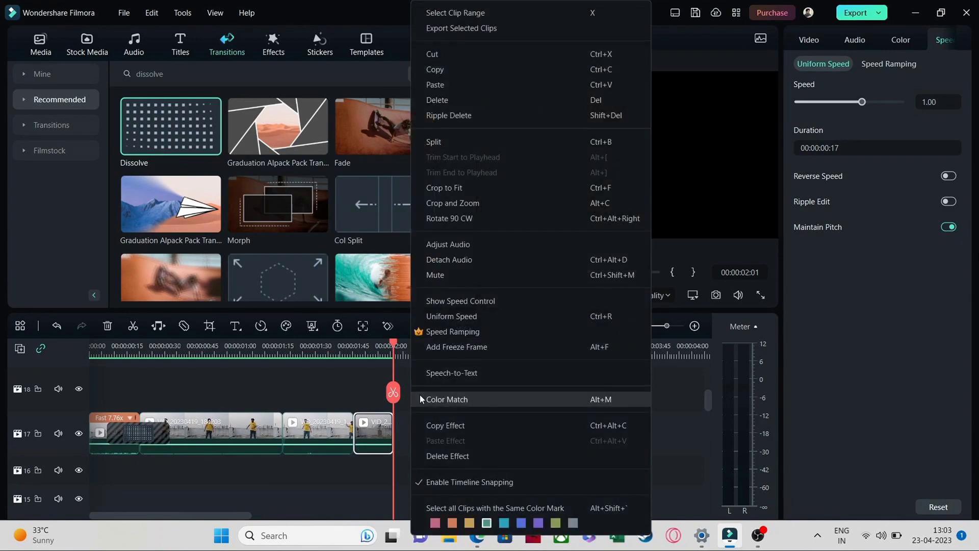
left_click(434, 84)
key("ctrl+v")
key("ctrl+v")
key("ctrl+v")
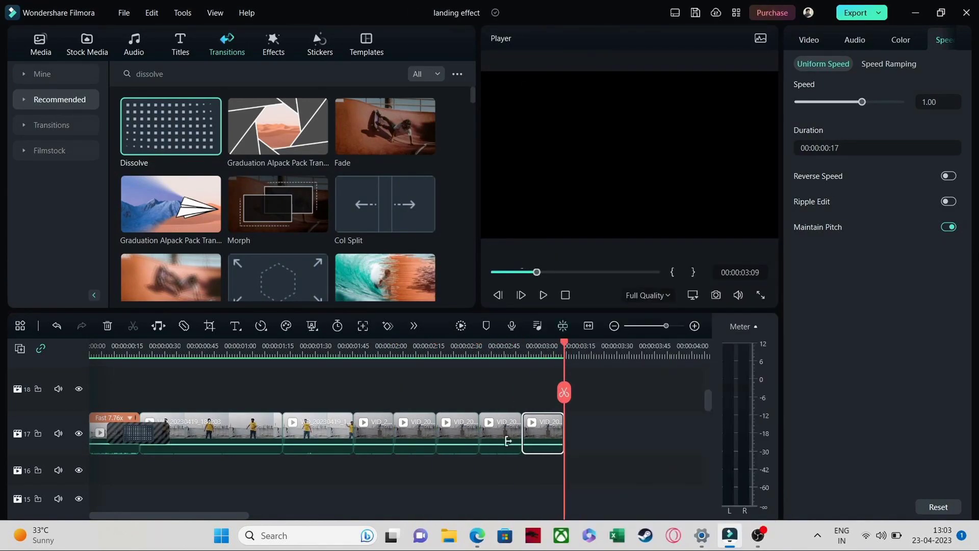
left_click(351, 352)
left_click(544, 295)
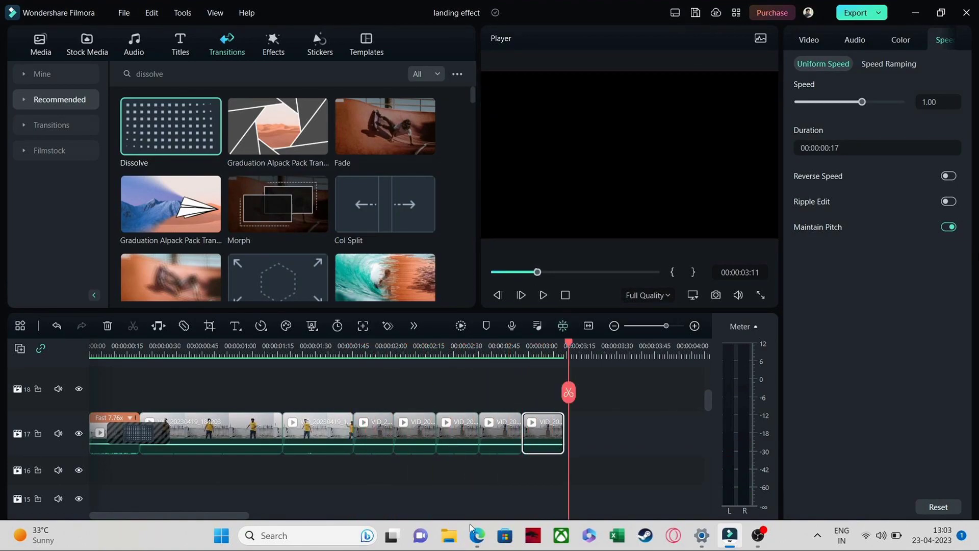
- Snap the long landing clip flush against the end of the pasted copies
left_click_drag(210, 518, 377, 543)
left_click_drag(494, 438, 634, 416)
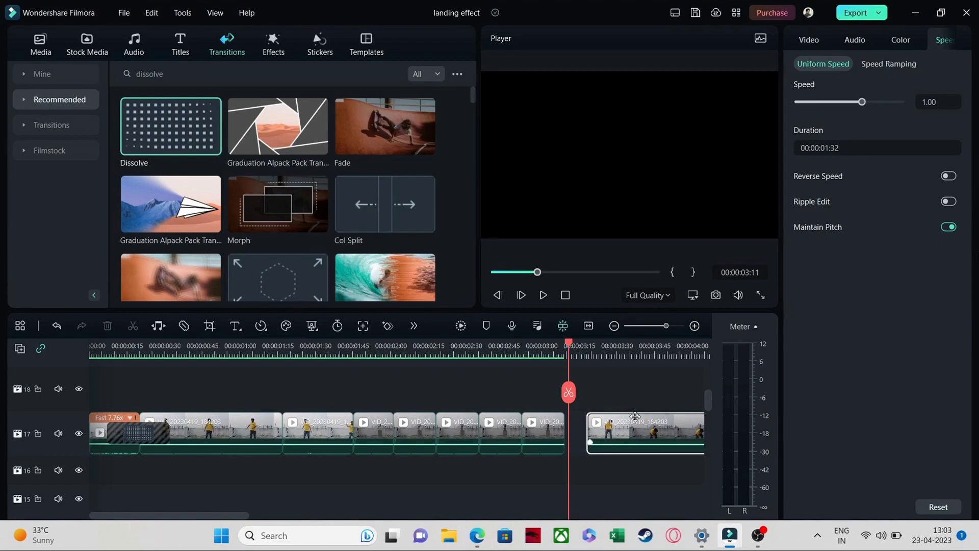
left_click_drag(568, 344, 519, 344)
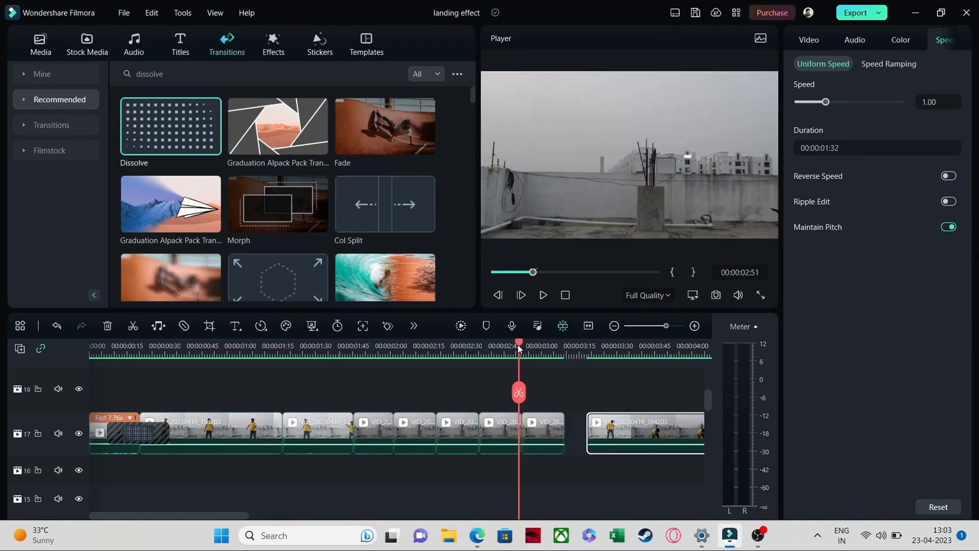
left_click_drag(610, 433, 595, 435)
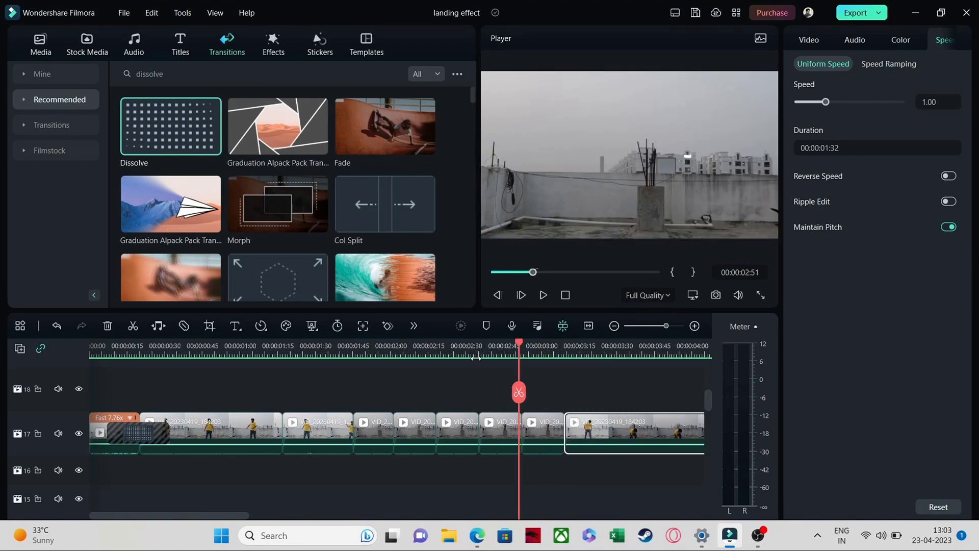
left_click(478, 352)
- Play the whole edit from the start, then review again from 00:00:02:46
left_click(544, 296)
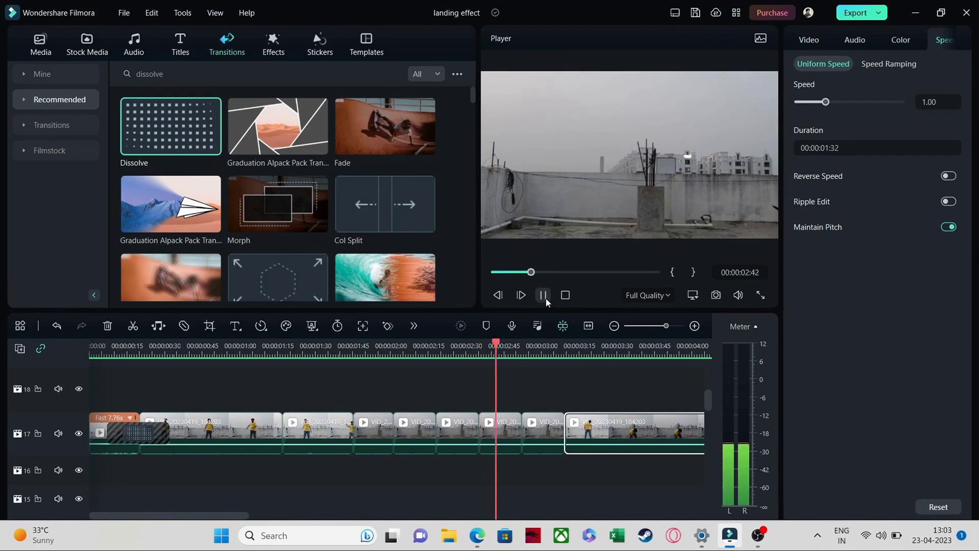
left_click(544, 297)
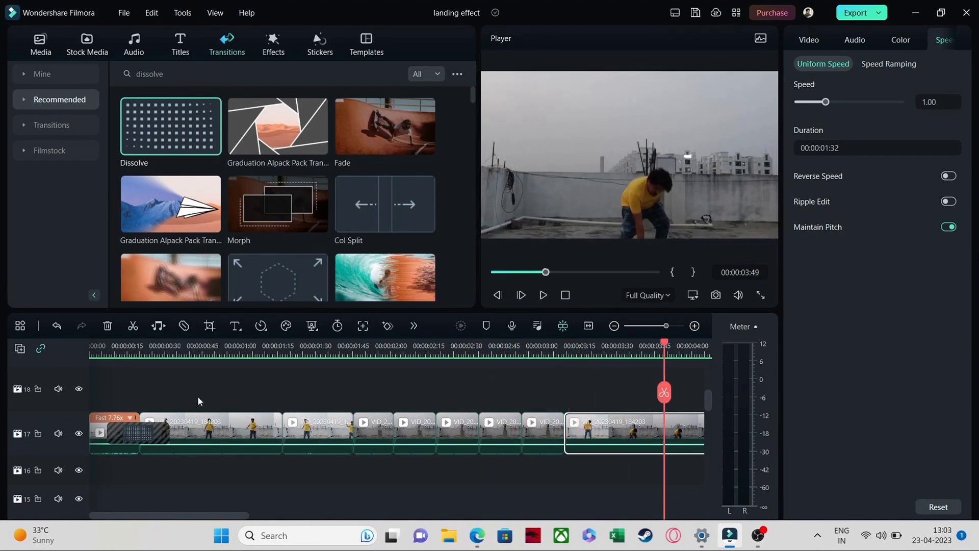
left_click(88, 345)
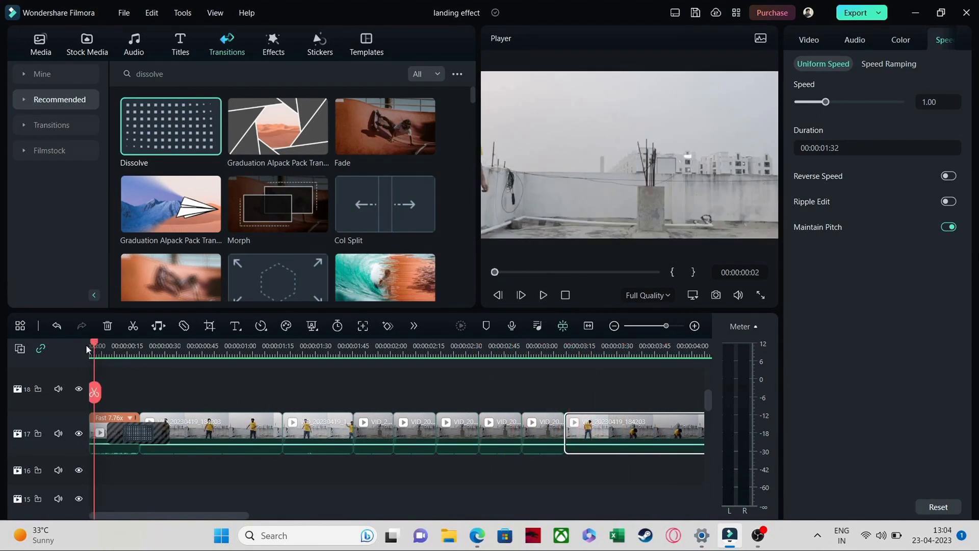
left_click(541, 296)
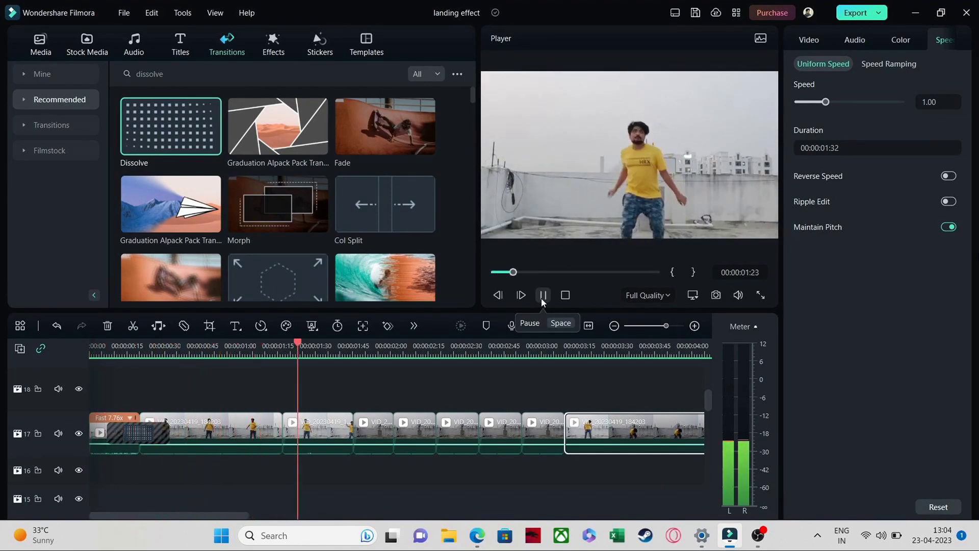
left_click(542, 298)
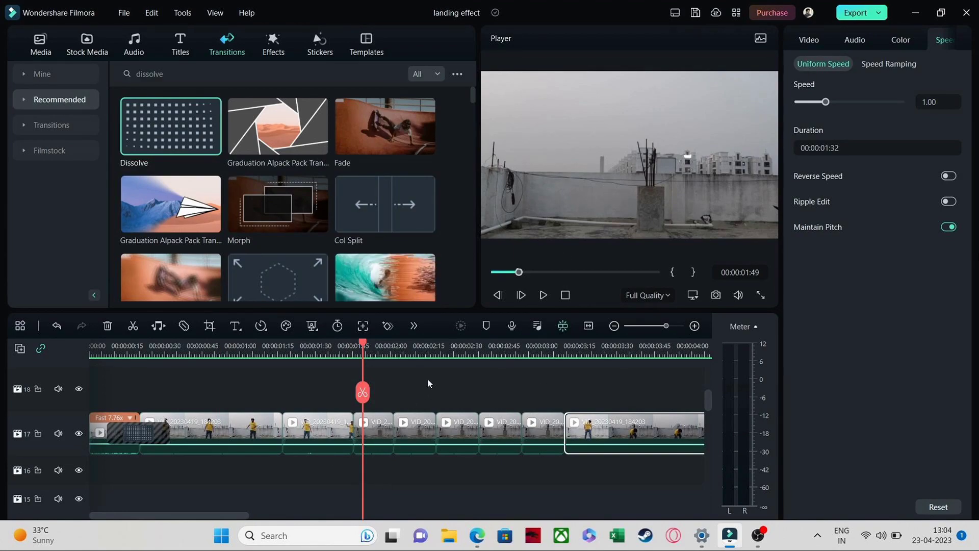
left_click(506, 357)
left_click(543, 295)
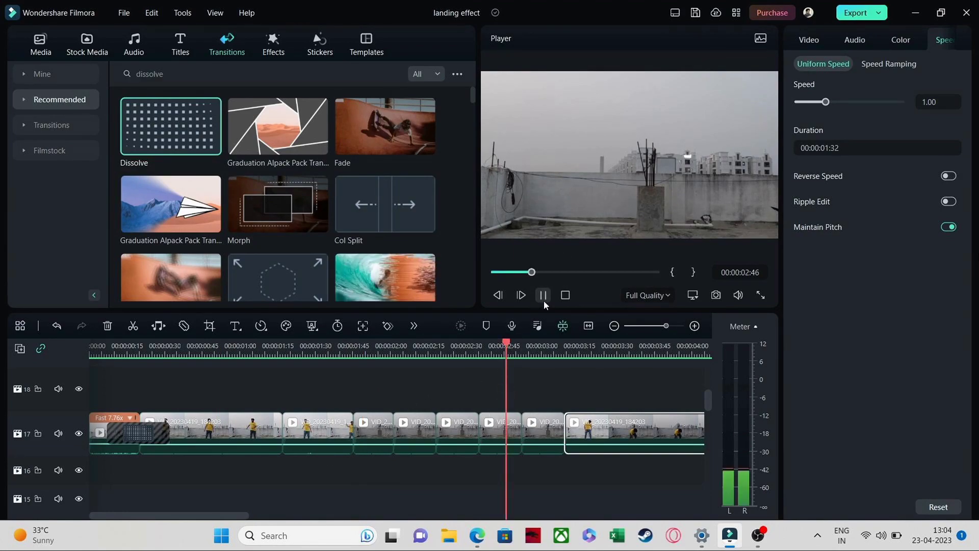
key("space")
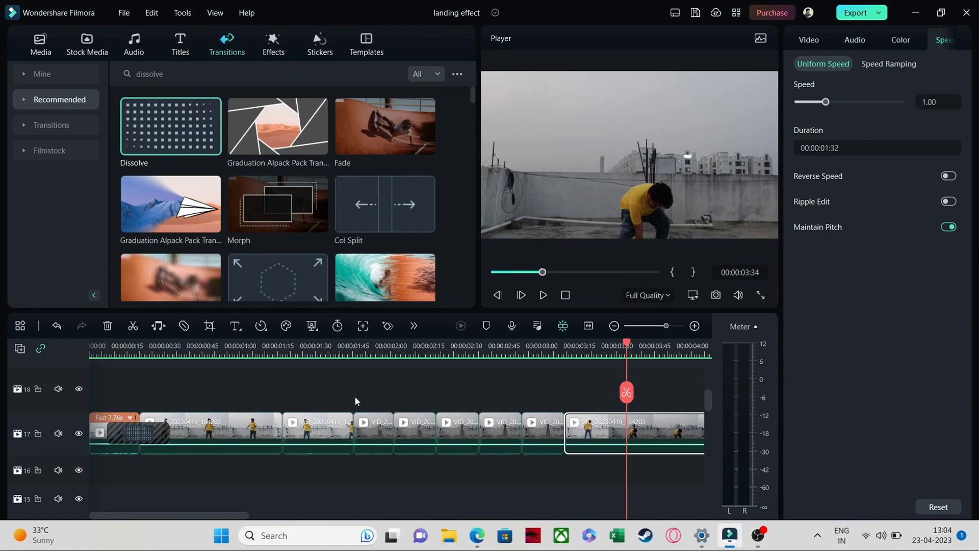
- Switch the library panel back to Project Media
left_click(42, 45)
left_click(87, 47)
left_click(48, 47)
- Add Screenshot_196 to track 18 and align its start with 00:00:01:44
left_click_drag(133, 223, 357, 422)
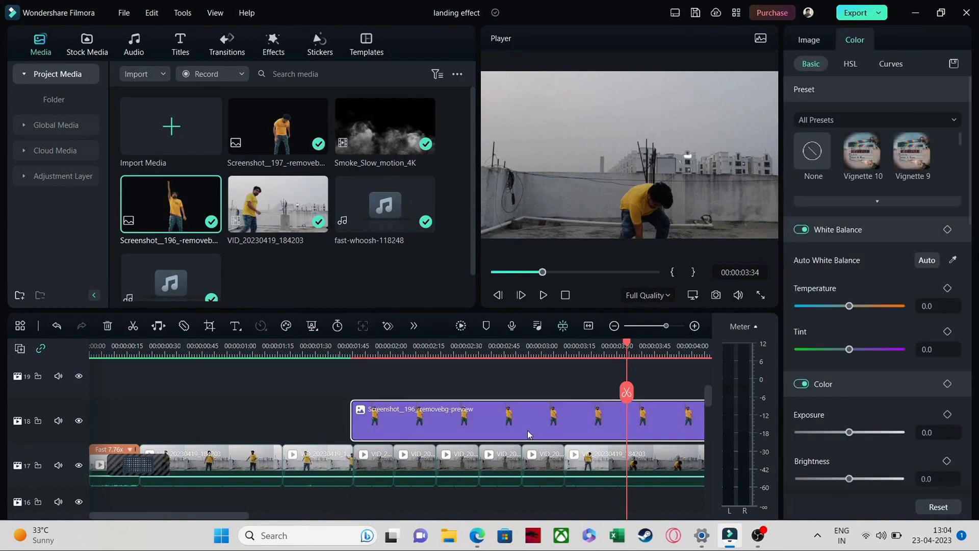
left_click(322, 345)
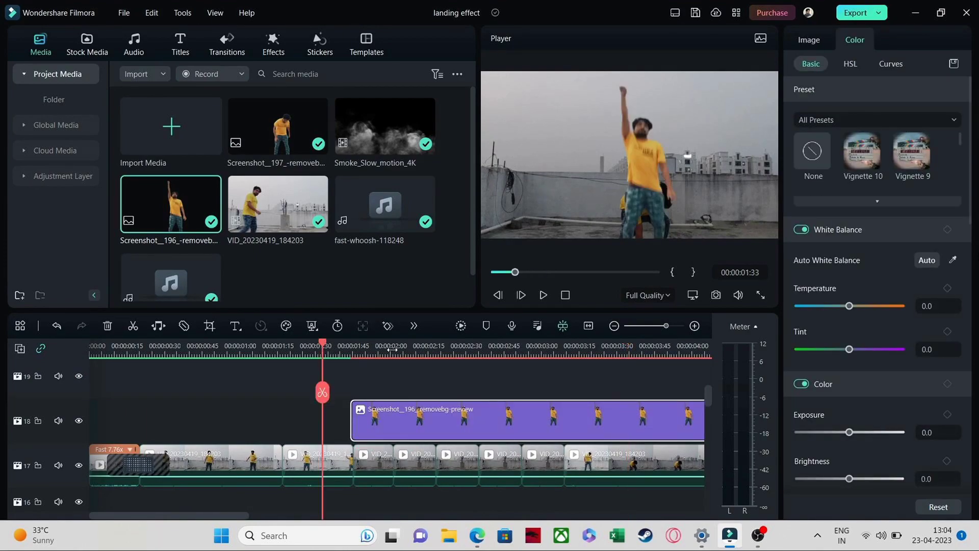
left_click(543, 296)
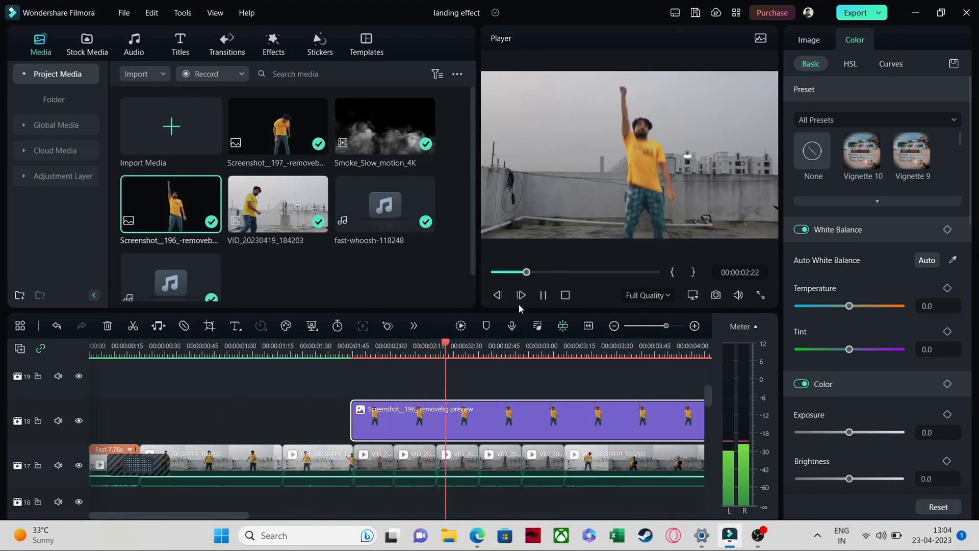
left_click(543, 295)
left_click_drag(360, 419, 403, 419)
left_click_drag(340, 348, 350, 347)
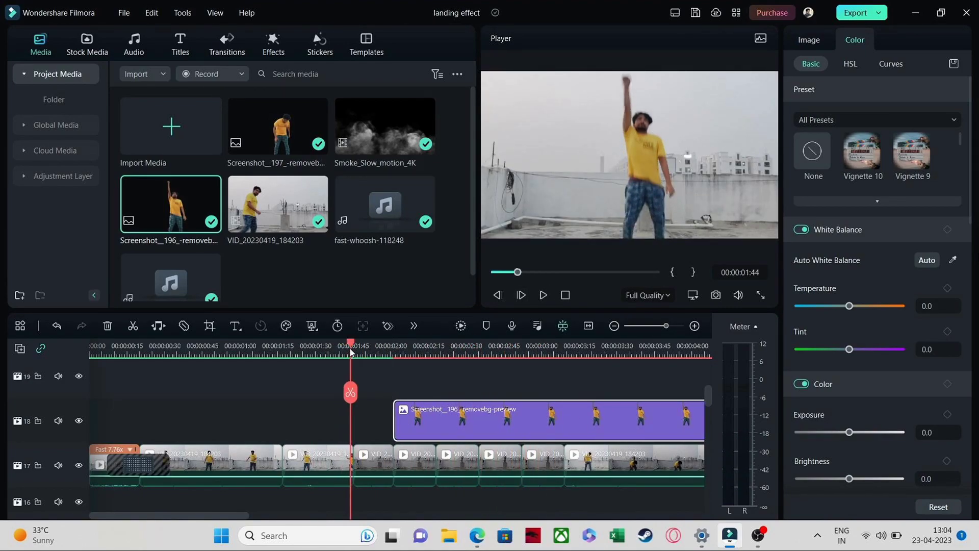
left_click_drag(463, 418, 411, 416)
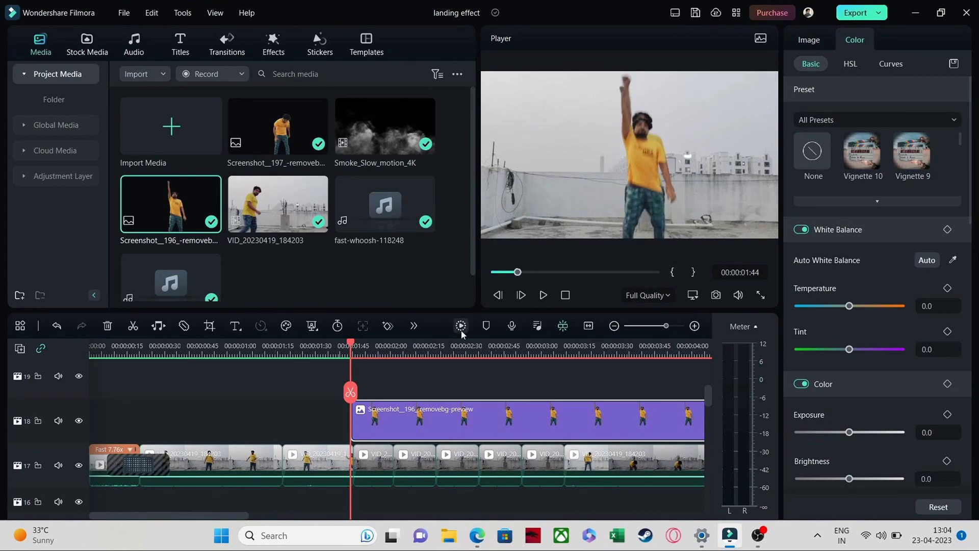
- Set a starting transform keyframe, raise the cutout slightly, and trim it to 20 frames
left_click(812, 41)
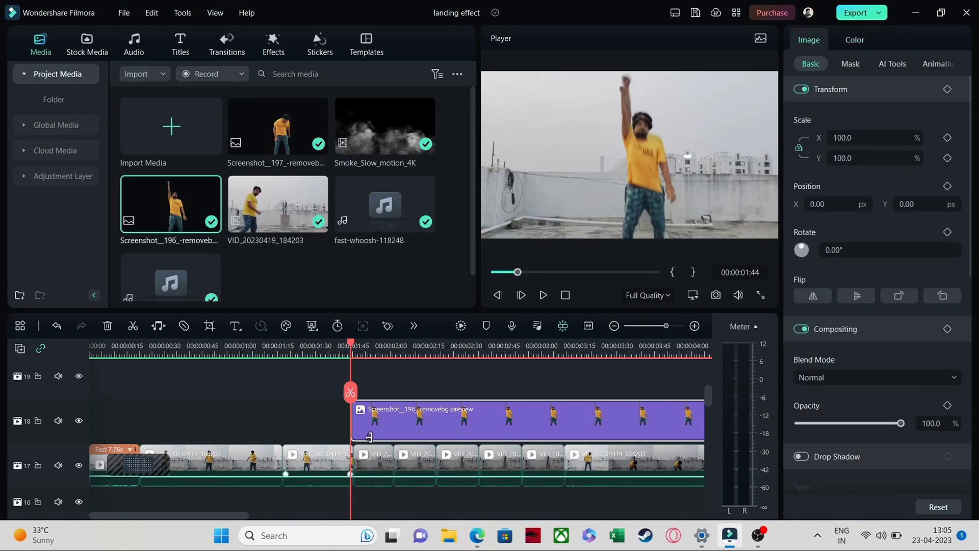
left_click(946, 89)
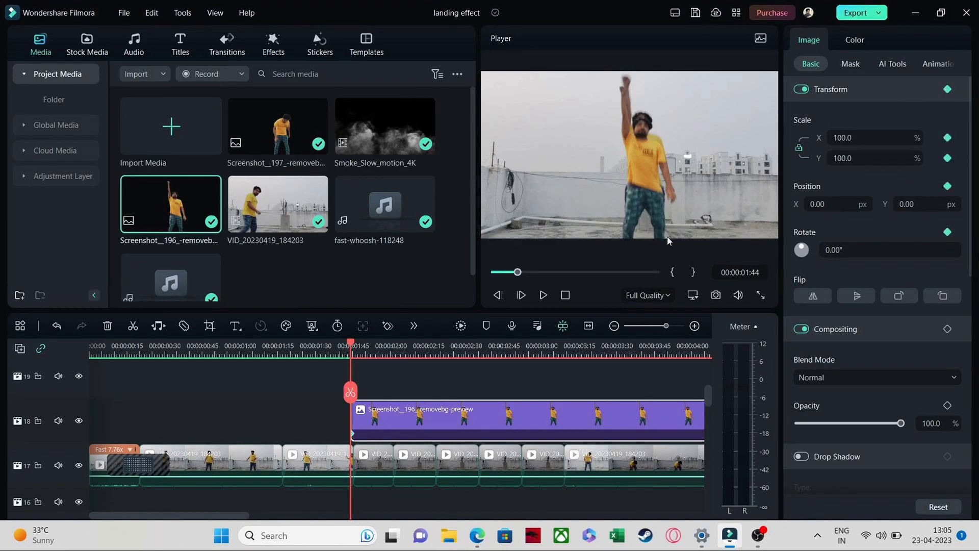
left_click_drag(637, 181, 641, 135)
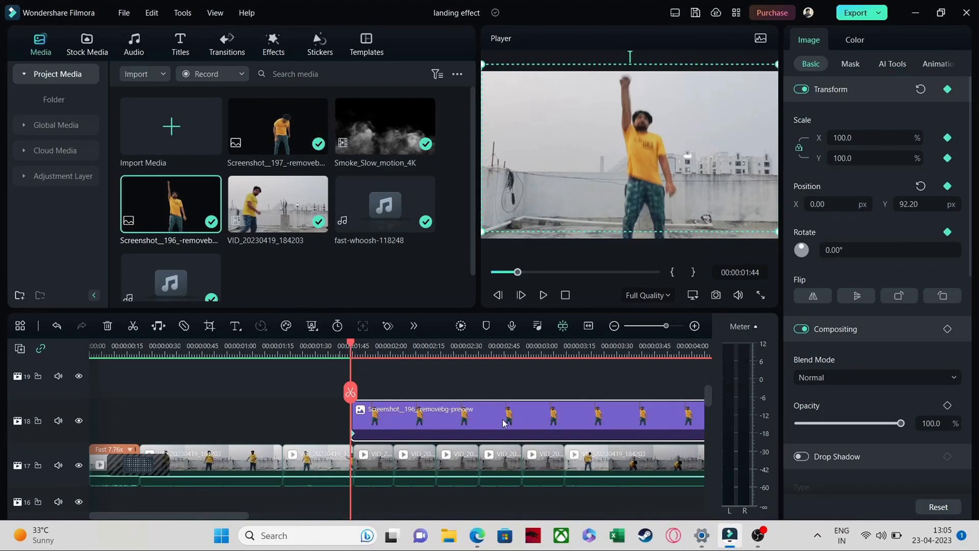
left_click_drag(227, 515, 373, 543)
left_click_drag(530, 419, 403, 423)
- At 00:00:02:03, keyframe the cutout at 28.2% scale and move it above the top edge
left_click_drag(353, 345, 399, 360)
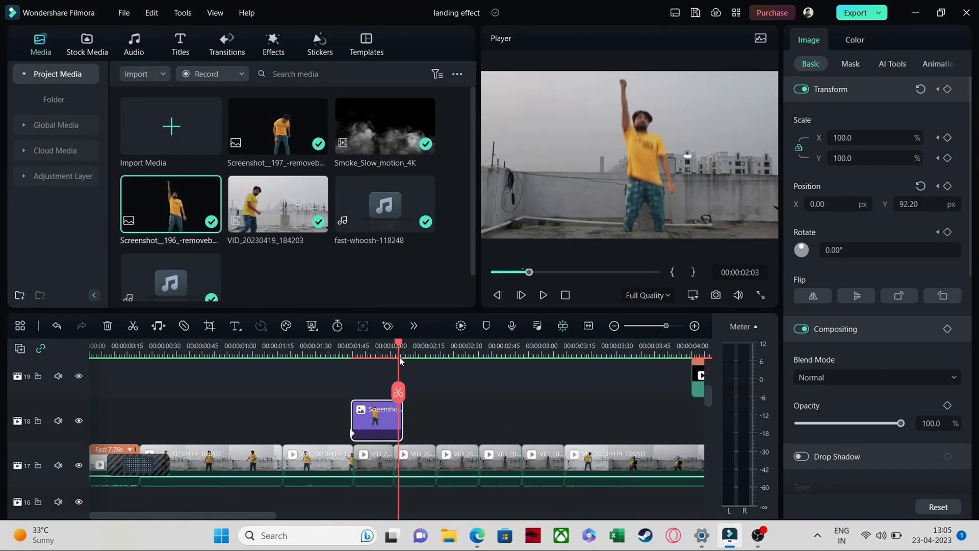
left_click(389, 326)
left_click(655, 181)
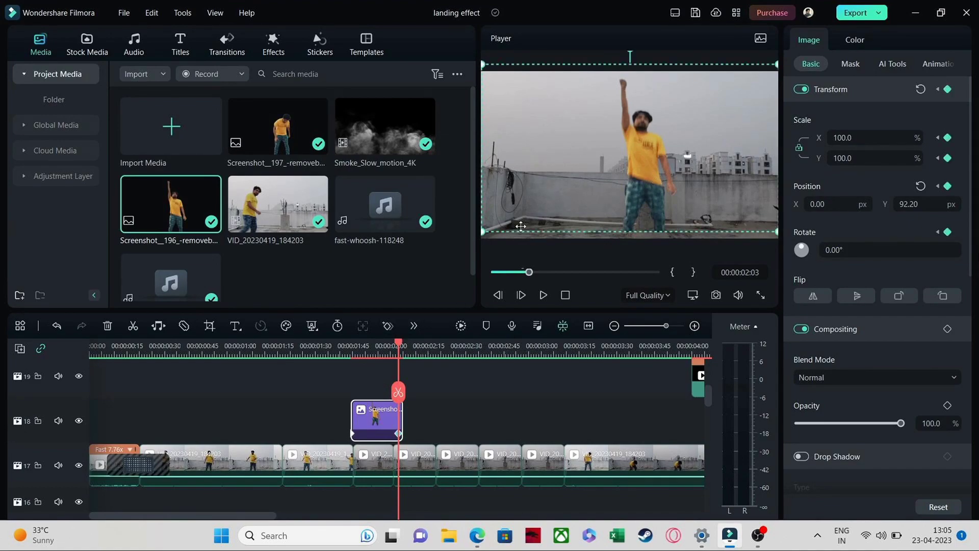
left_click_drag(485, 231, 694, 112)
left_click_drag(754, 105, 646, 54)
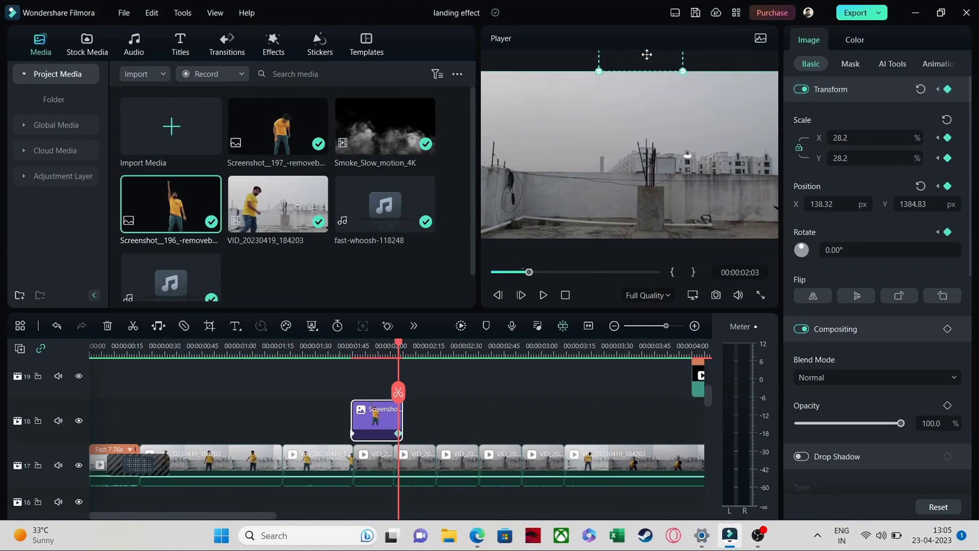
- Replay the flying cutout animation and check frames up to 00:00:02:04
left_click(331, 352)
left_click(543, 295)
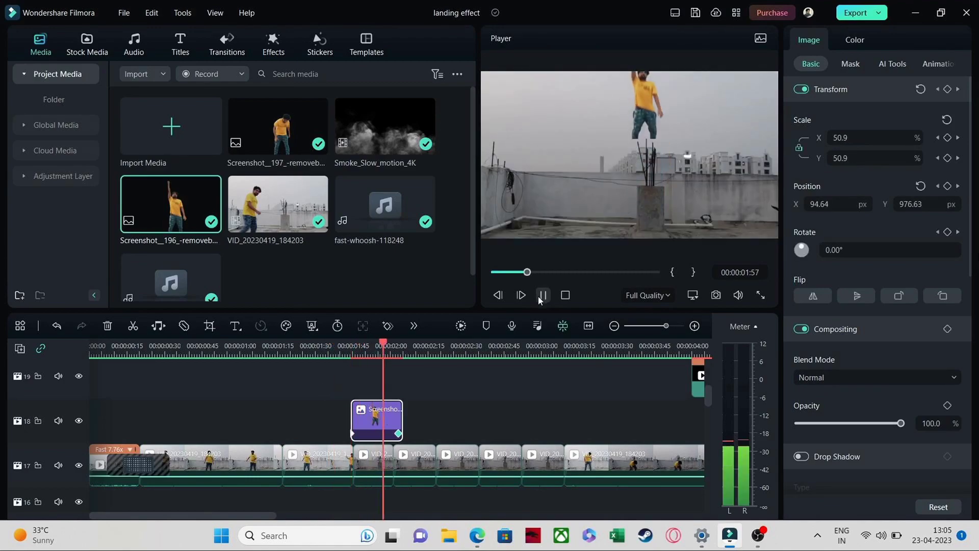
key("space")
left_click(542, 295)
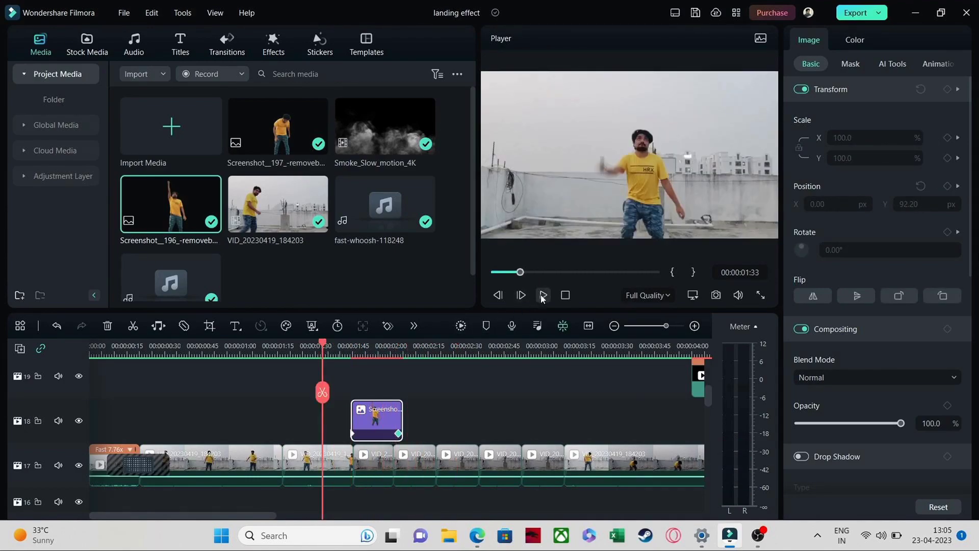
left_click(542, 295)
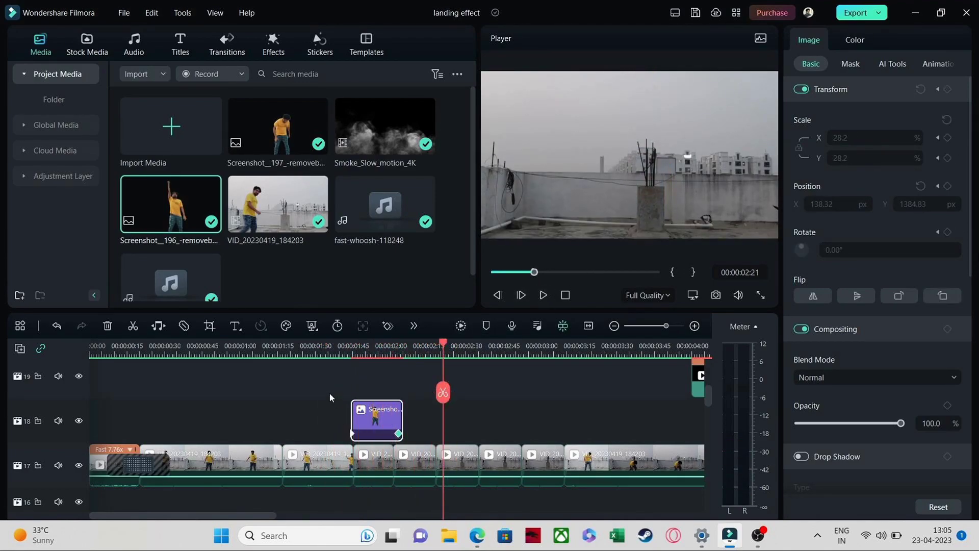
left_click(358, 349)
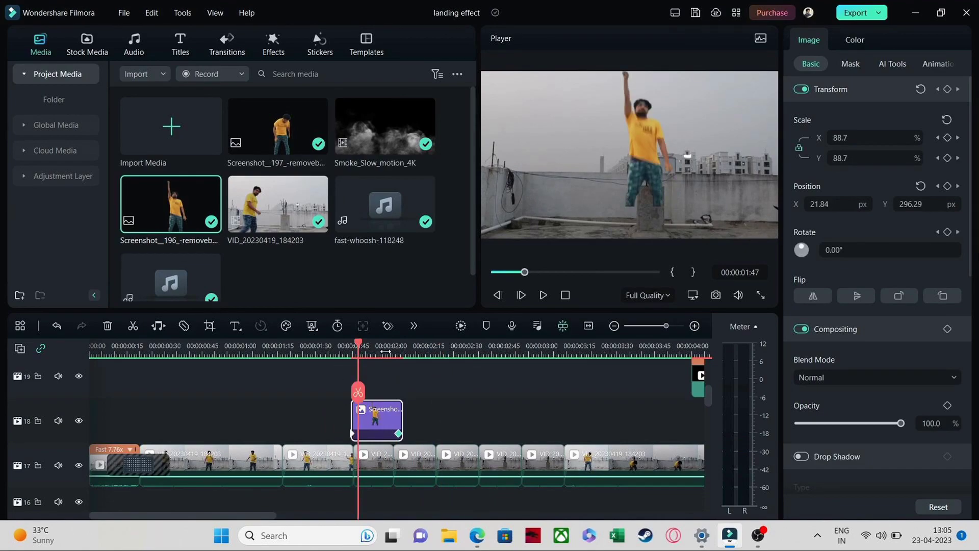
left_click(396, 347)
left_click(402, 346)
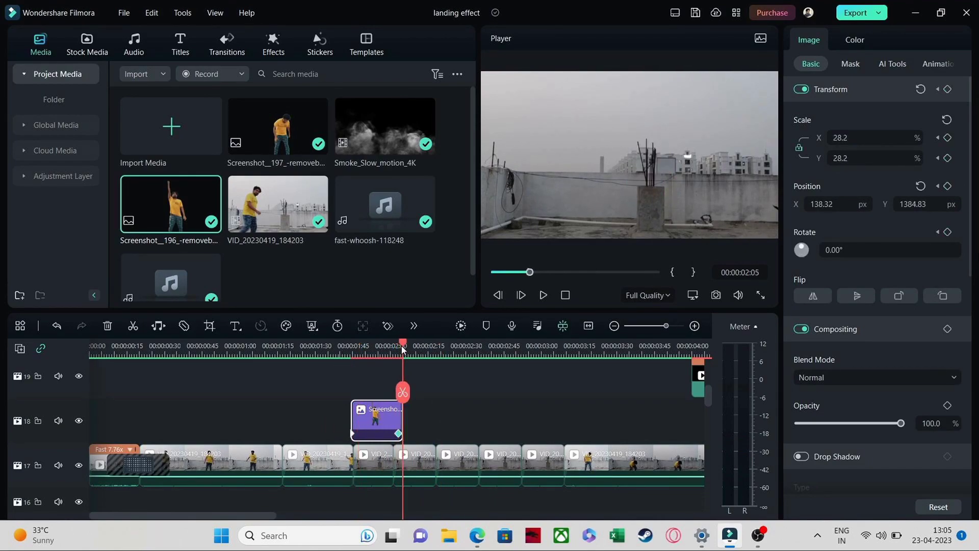
- Trim the cutout's right edge shorter and replay from 00:00:01:31
left_click_drag(399, 421, 373, 418)
left_click_drag(360, 352, 317, 356)
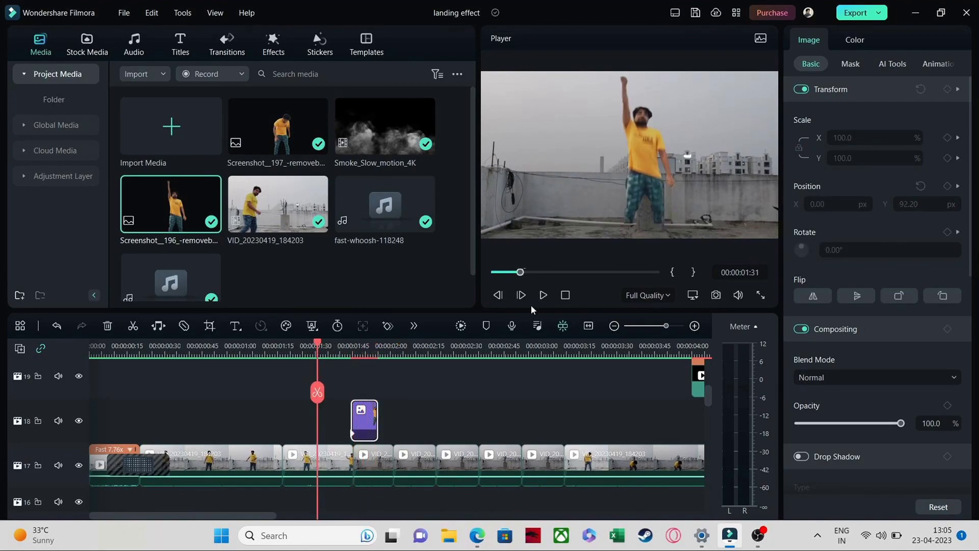
left_click(543, 299)
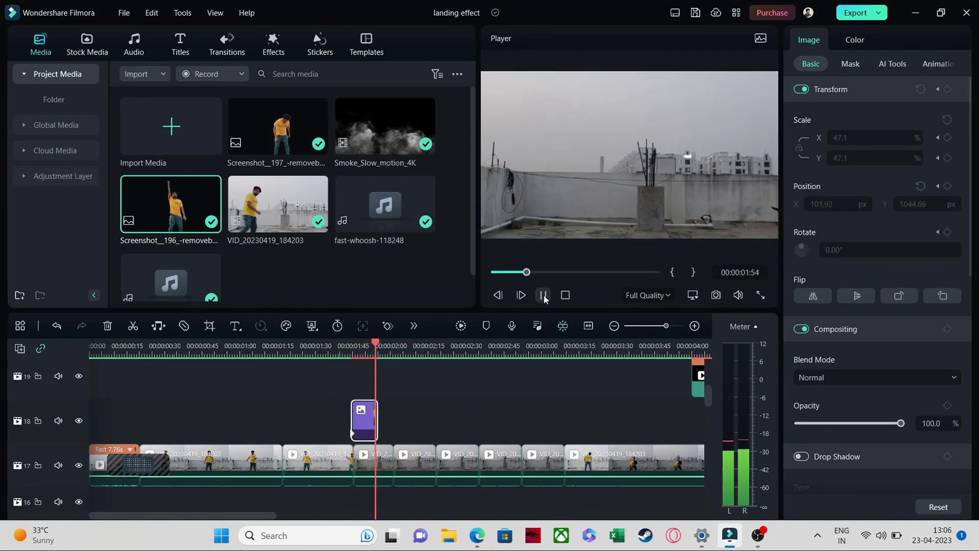
key("space")
- At 00:00:01:54, enlarge the cutout to 73.8%, centre it, and play back
left_click(371, 347)
left_click(375, 349)
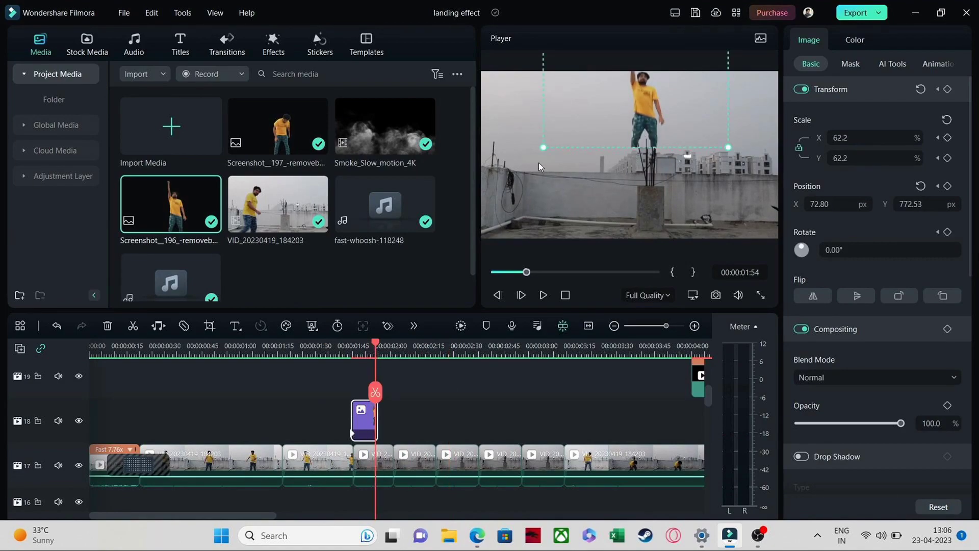
left_click_drag(542, 149, 520, 164)
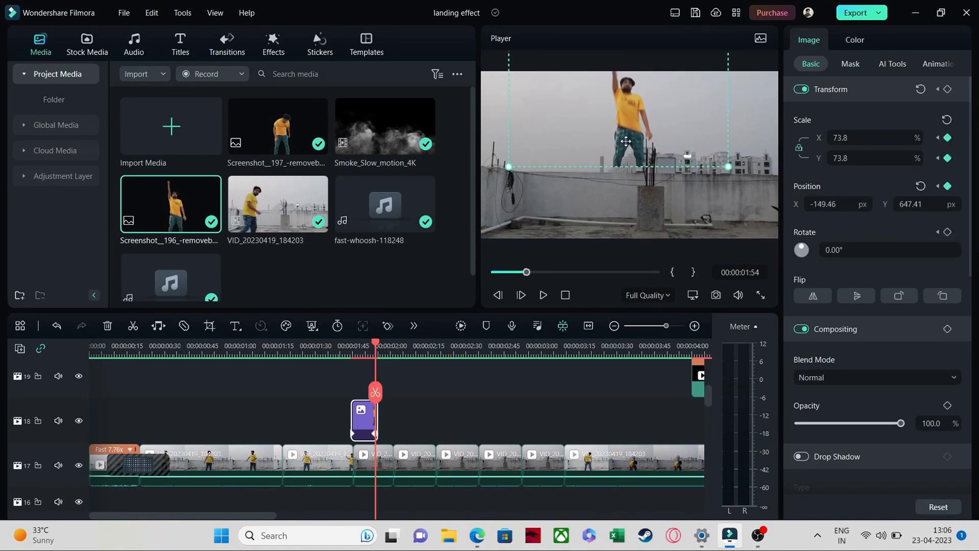
left_click_drag(642, 140, 635, 139)
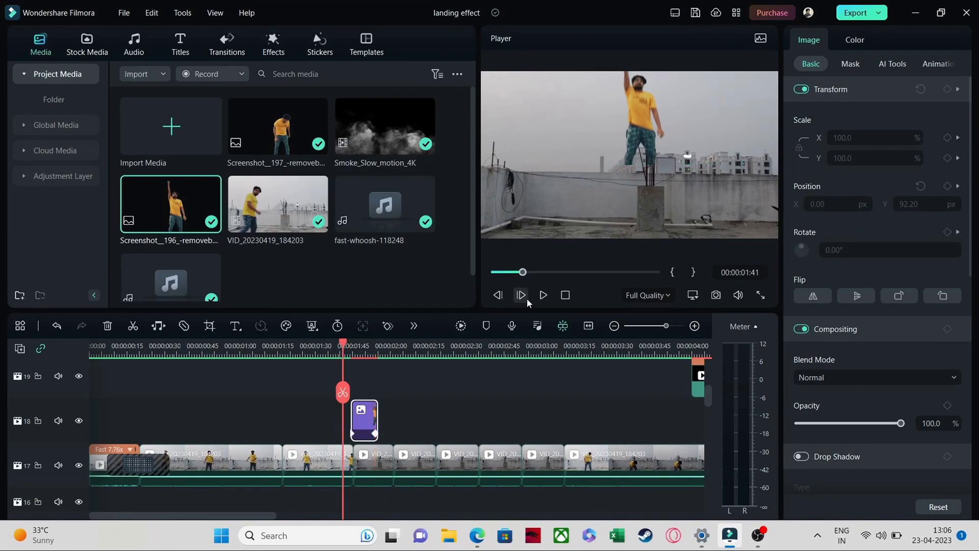
left_click(541, 296)
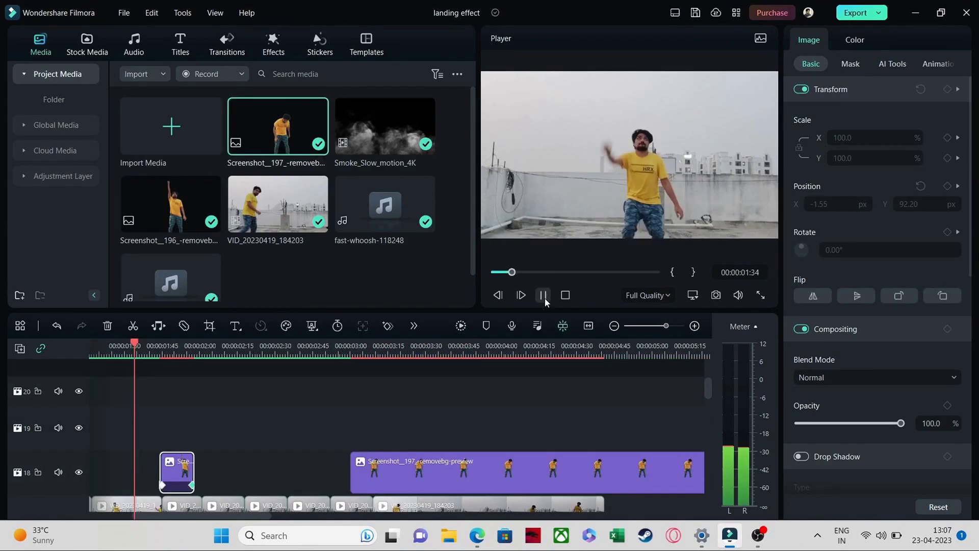
left_click(543, 296)
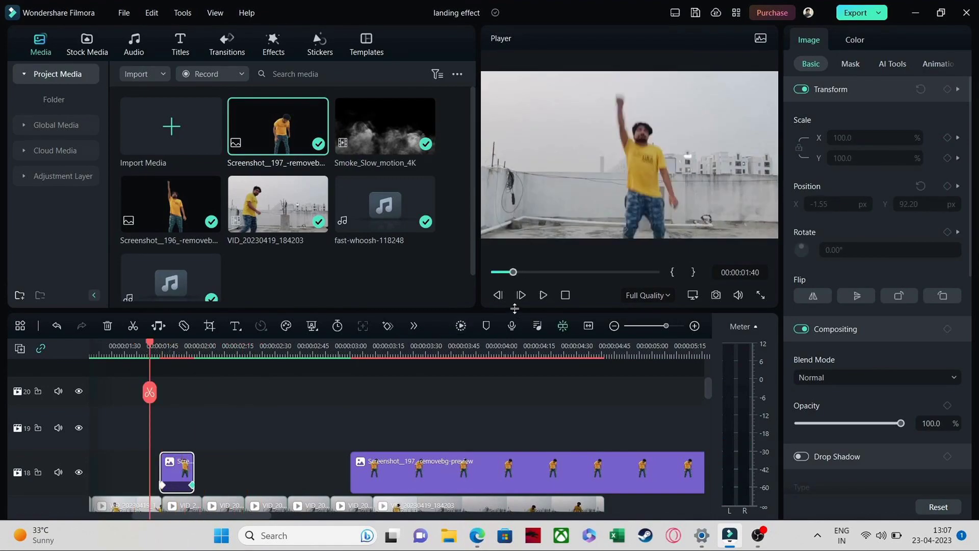
- Play through to the landing moment and scrub back to 00:00:03:09
left_click(543, 296)
left_click(543, 295)
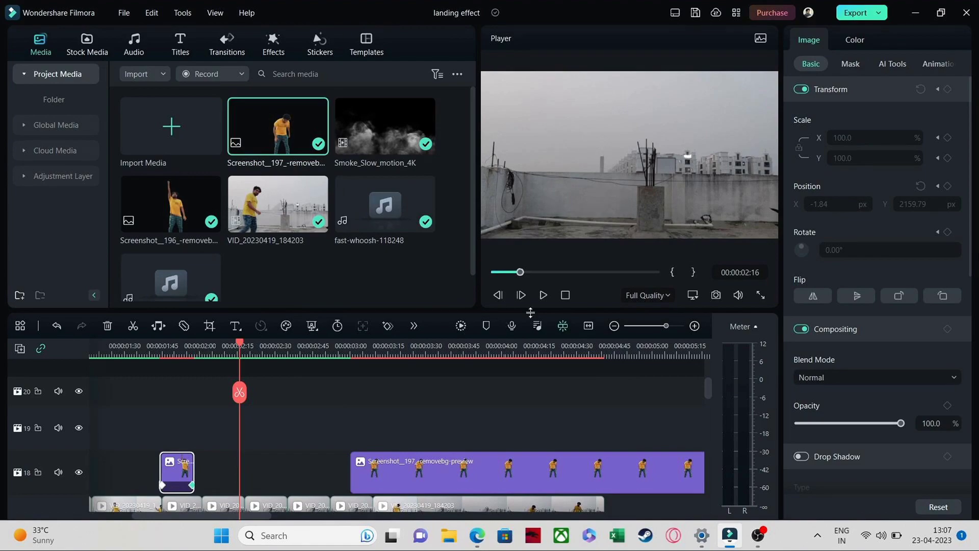
left_click(543, 295)
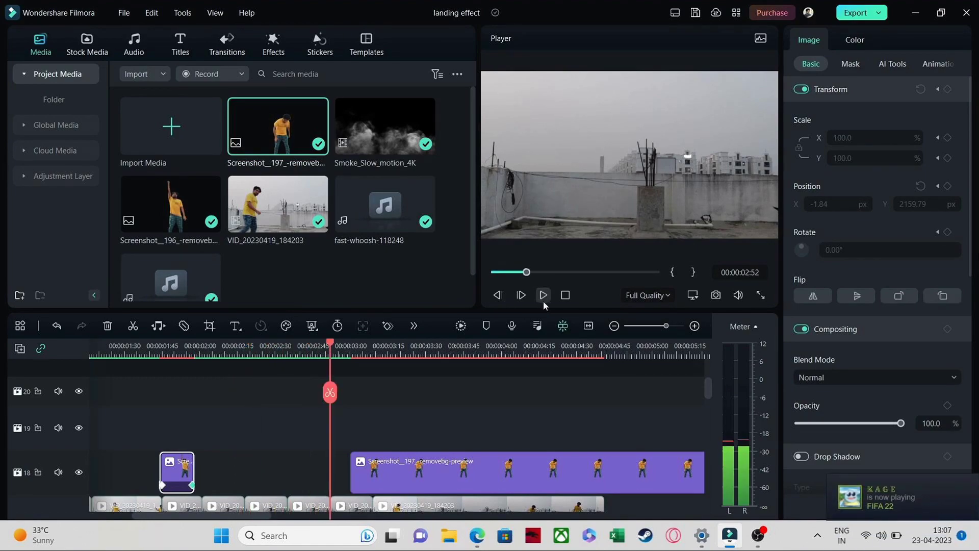
left_click(544, 300)
left_click(543, 300)
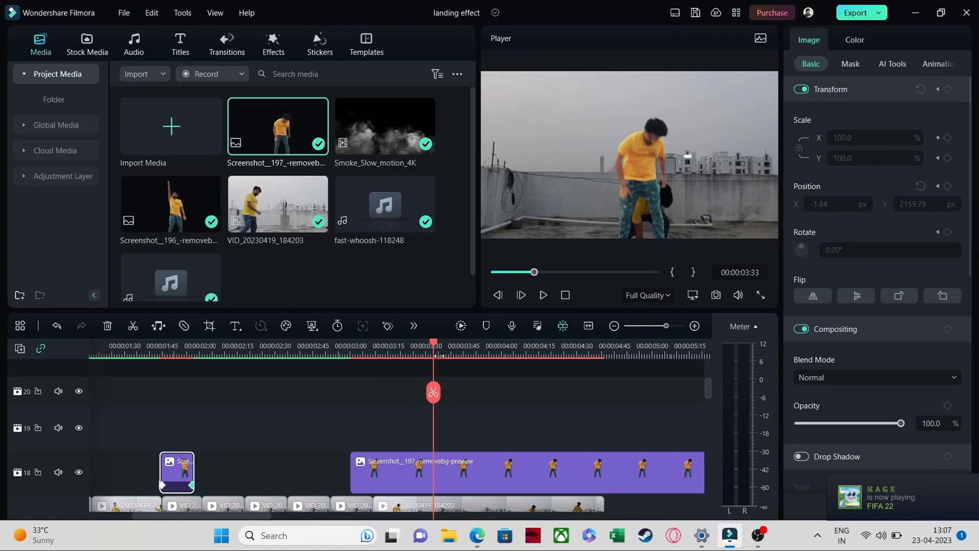
left_click_drag(437, 347, 375, 348)
- Centre Screenshot_197, move it to track 19, and trim it to 12 frames from 00:00:02:56
mouse_move(625, 182)
left_mouse_down()
mouse_move(525, 183)
mouse_move(630, 182)
left_mouse_up()
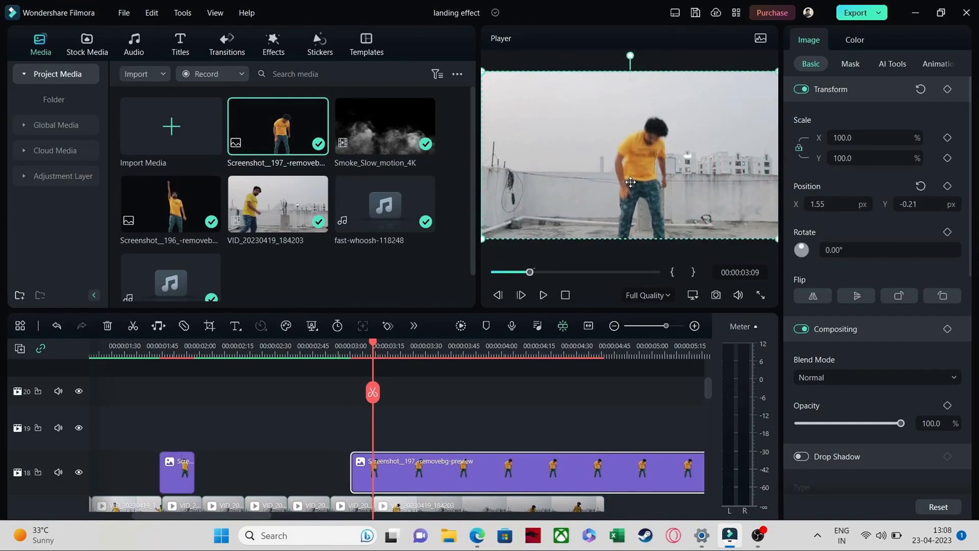
left_click_drag(441, 477, 379, 431)
left_click_drag(227, 512, 329, 519)
left_click_drag(596, 422, 558, 429)
left_click_drag(478, 430, 534, 446)
left_click(535, 357)
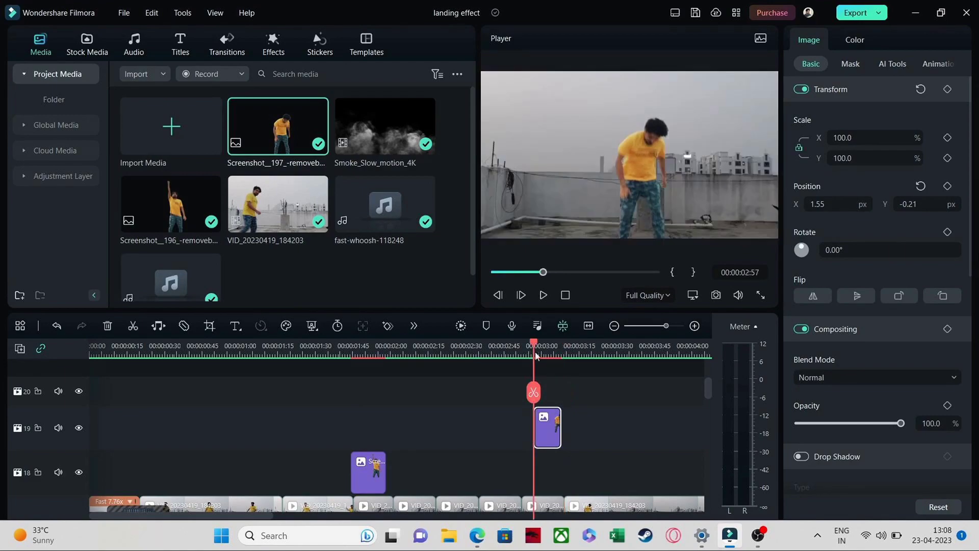
- At 02:58, keyframe the cutout image at 56.1% scale, positioned above the frame
left_click_drag(534, 346, 536, 348)
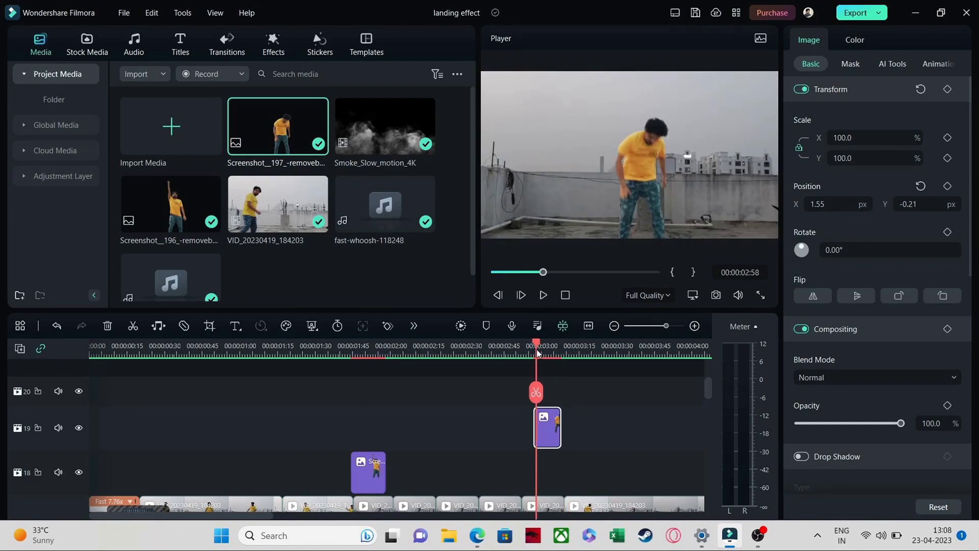
left_click(948, 89)
left_click_drag(672, 221, 671, 221)
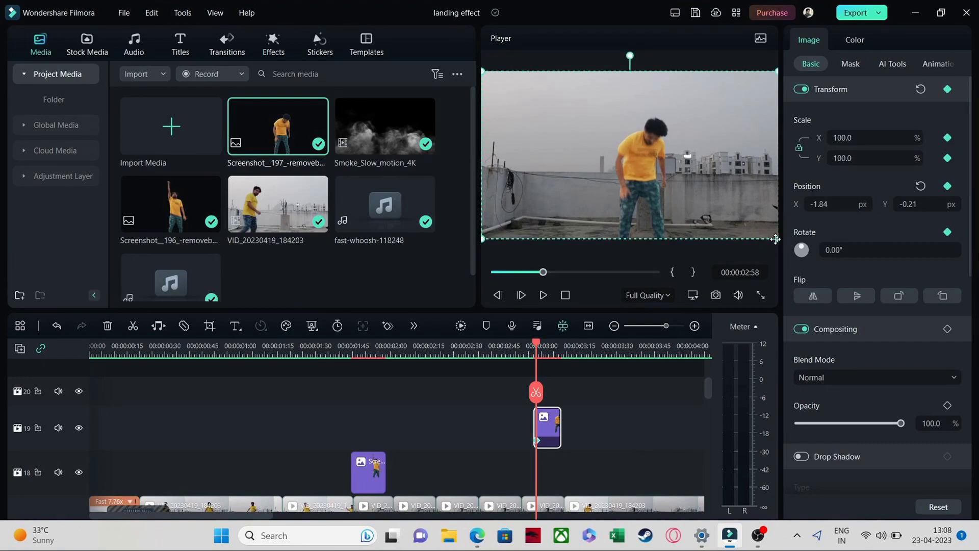
left_click_drag(777, 240, 646, 165)
left_click_drag(579, 149, 637, 63)
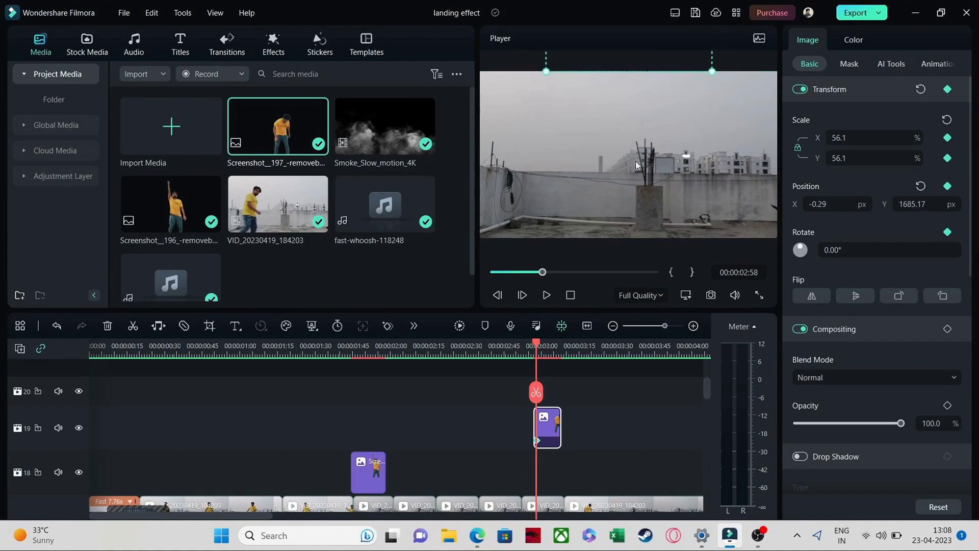
- Keyframe the cutout inside the frame at 03:07, lengthen its clip and delete the misplaced keyframe
left_click(558, 345)
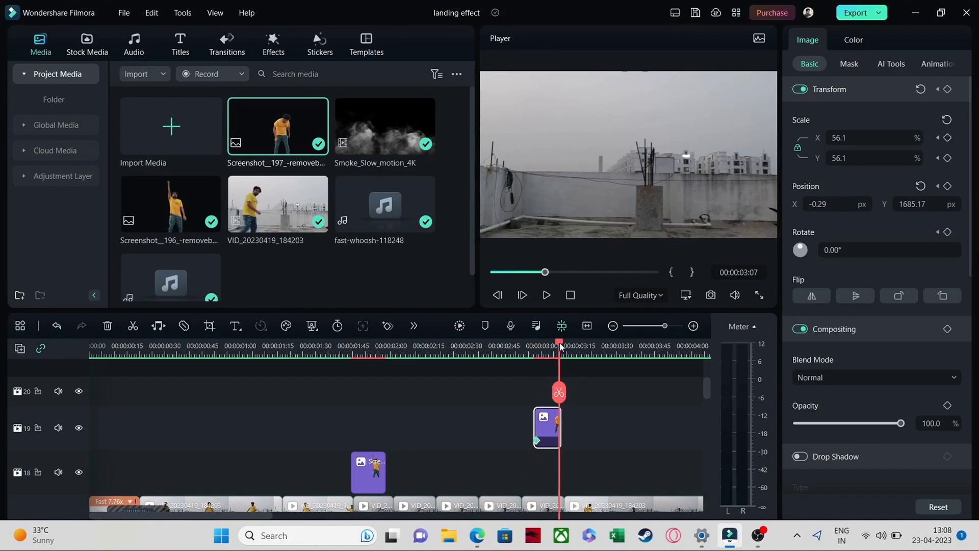
left_click(948, 90)
left_click_drag(635, 62, 632, 229)
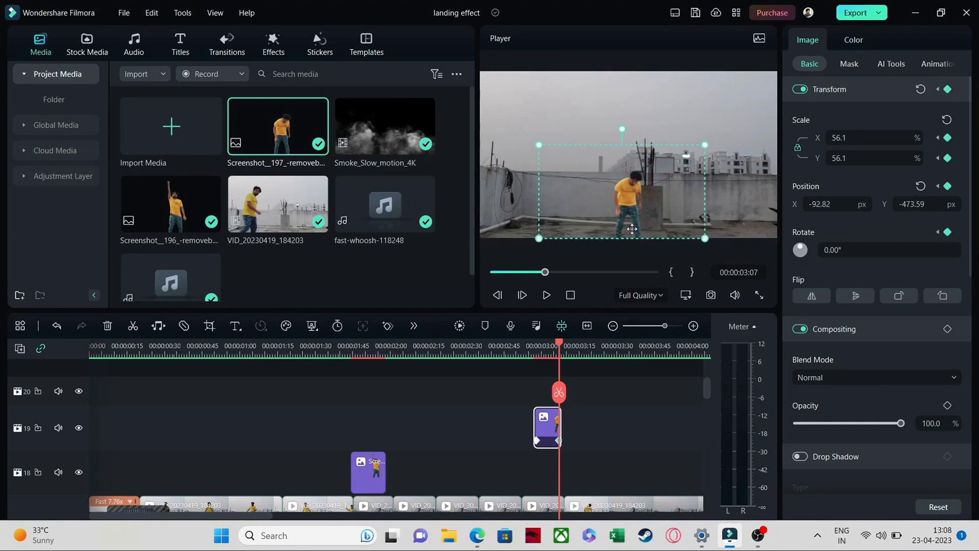
left_click_drag(558, 421, 567, 422)
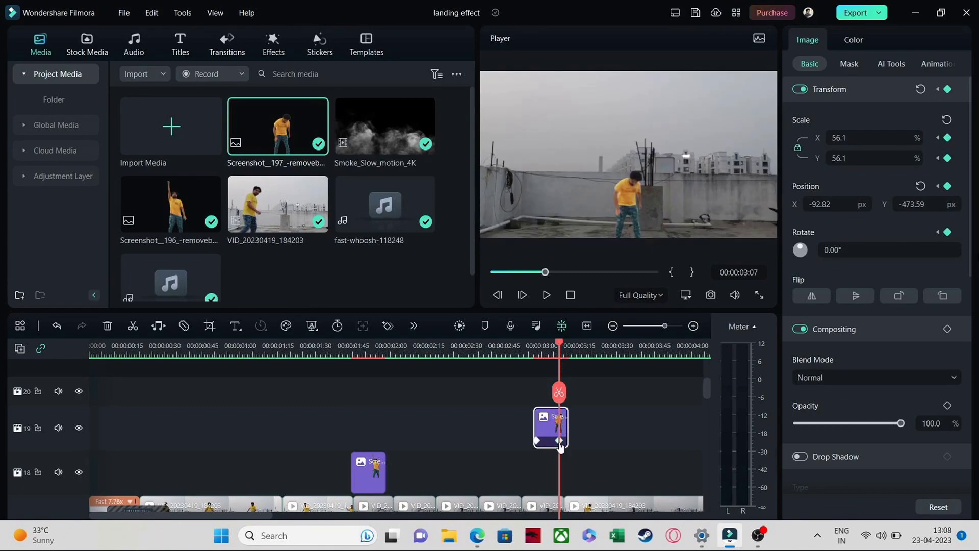
right_click(559, 440)
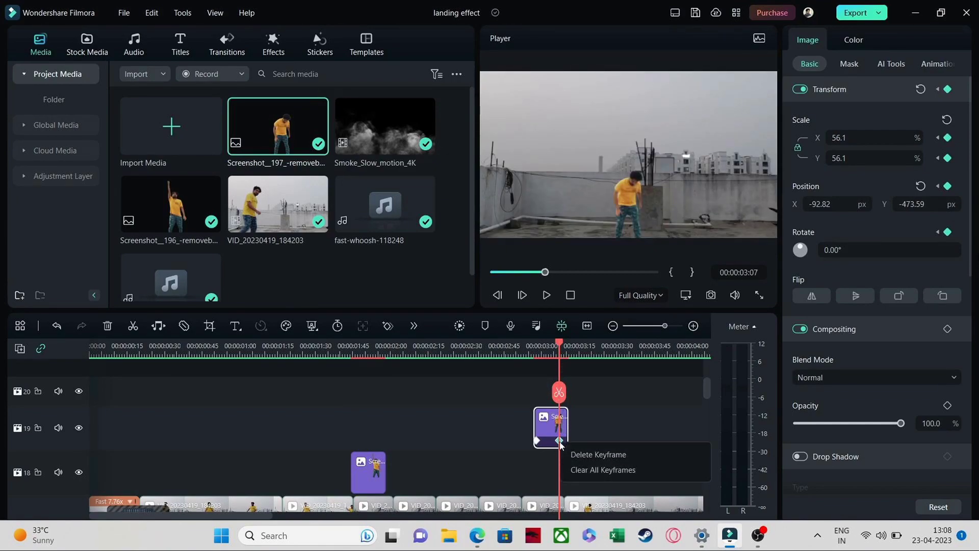
left_click(572, 453)
- At 03:10, bring the cutout down and enlarge it to 91.9%, aligned over the dancer
left_click(565, 349)
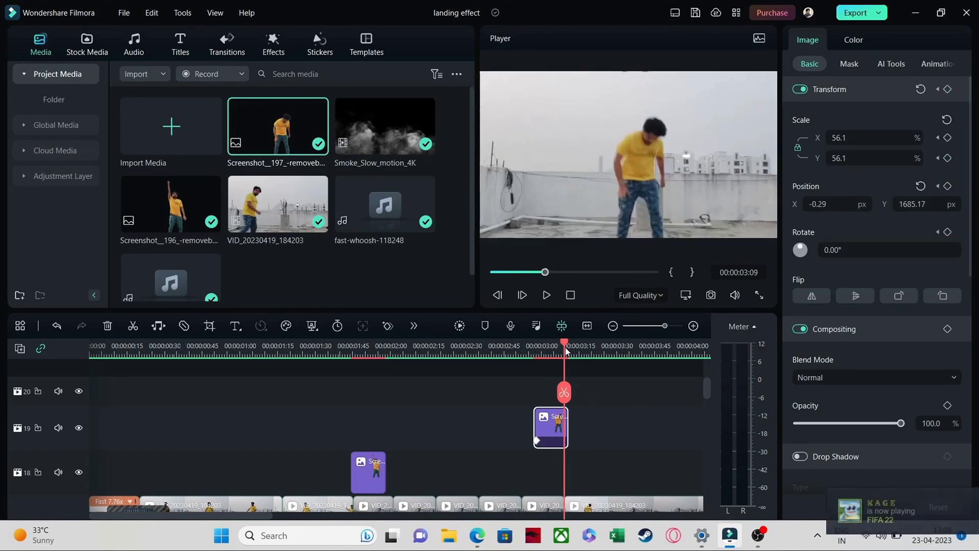
left_click_drag(632, 168, 642, 234)
left_click(544, 146)
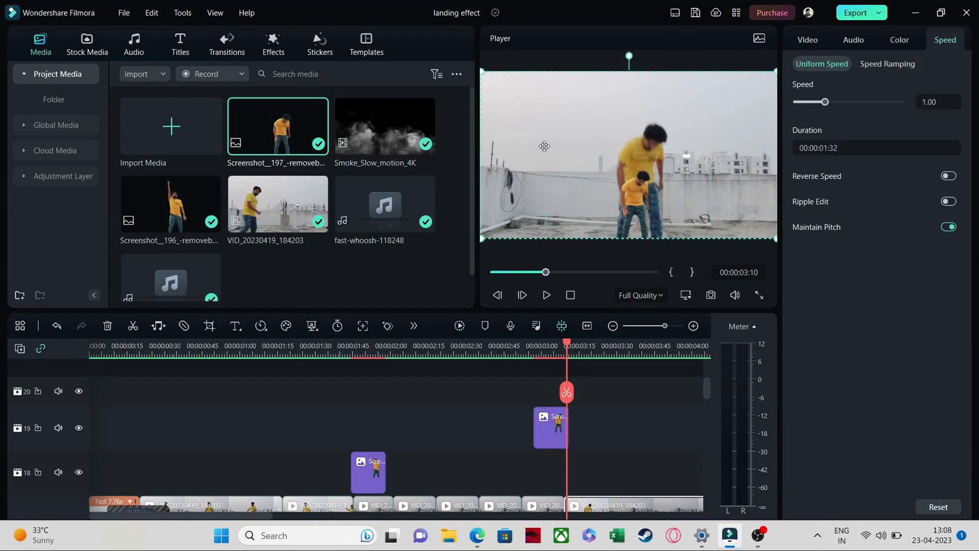
left_click(626, 198)
left_click_drag(546, 144, 501, 103)
left_click_drag(653, 175, 669, 175)
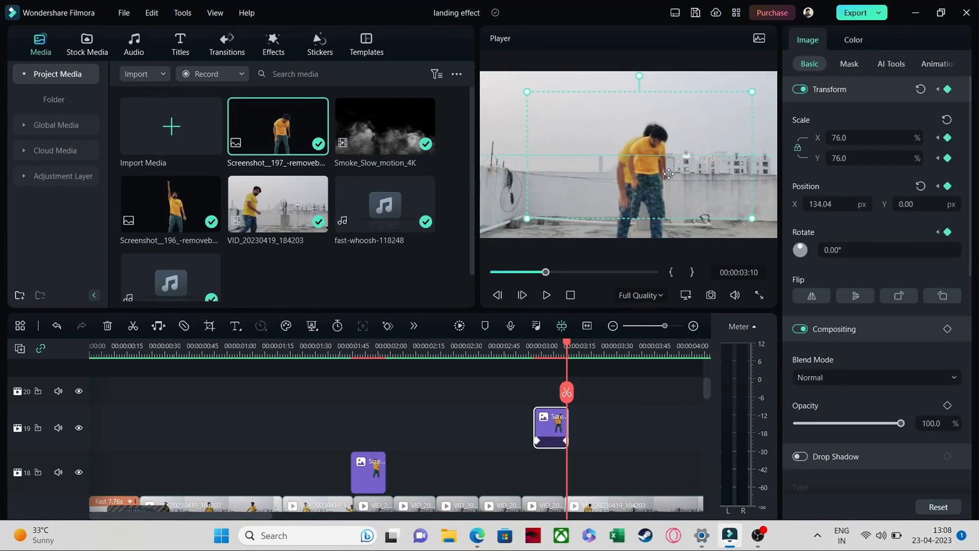
left_click_drag(525, 222, 493, 239)
mouse_move(648, 199)
left_mouse_down()
mouse_move(674, 198)
mouse_move(644, 197)
mouse_move(654, 197)
left_mouse_up()
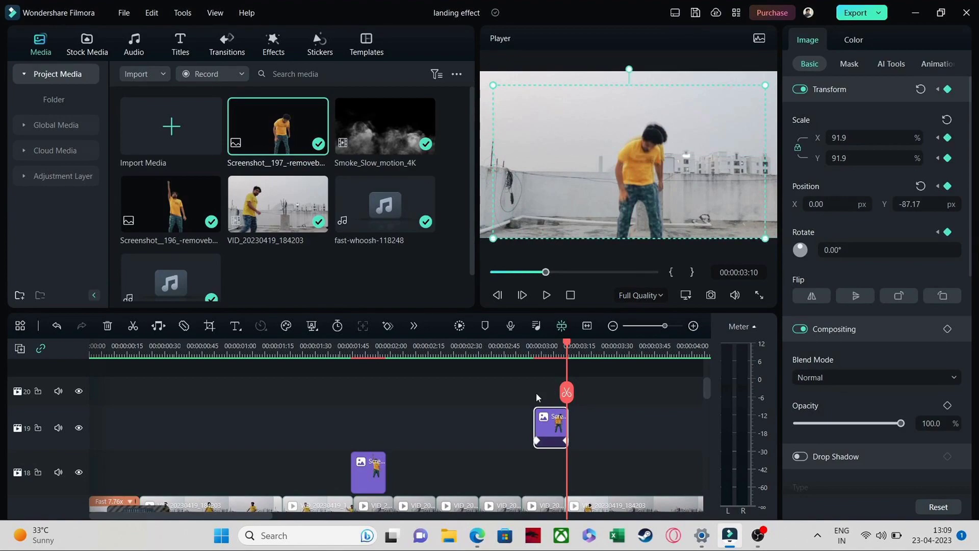
left_click(495, 355)
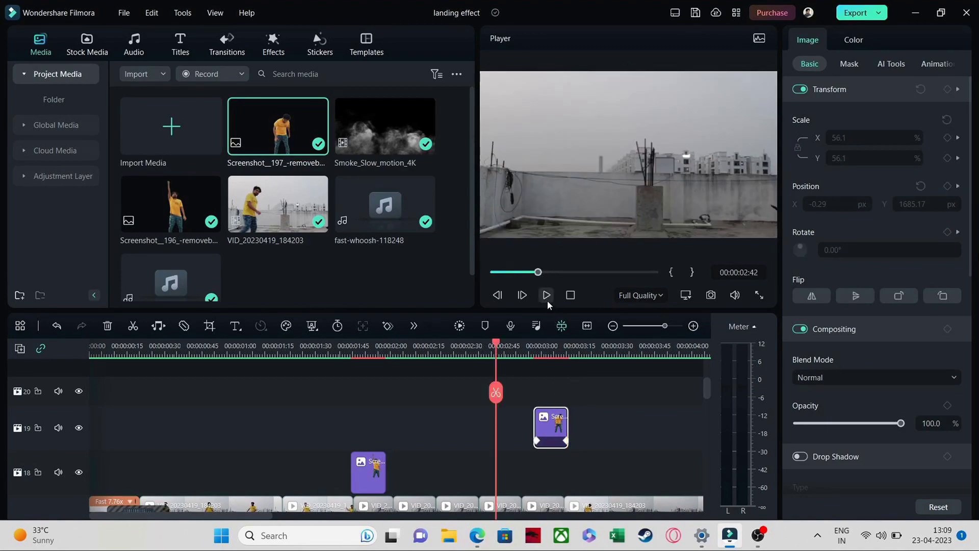
- Render a preview and play the landing section from 02:53
left_click(546, 295)
key("space")
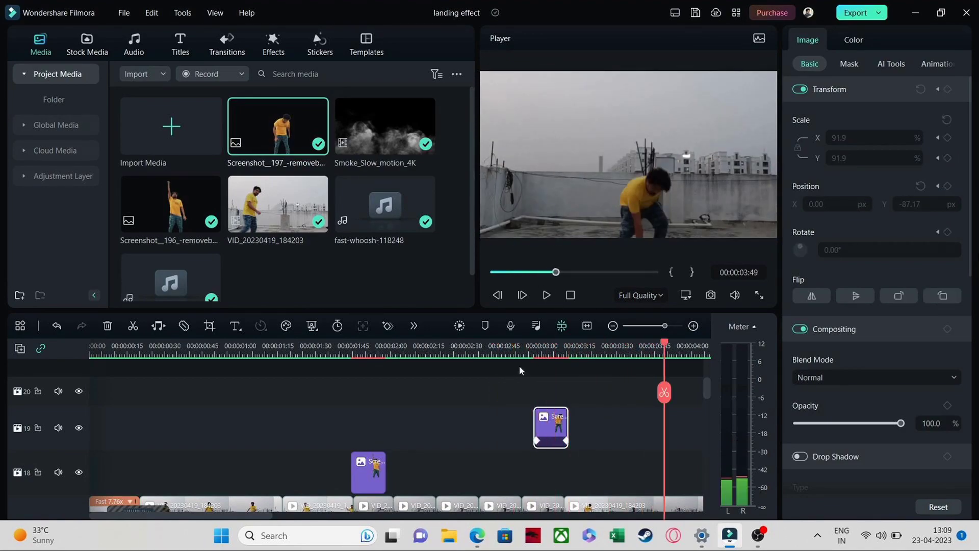
left_click(523, 355)
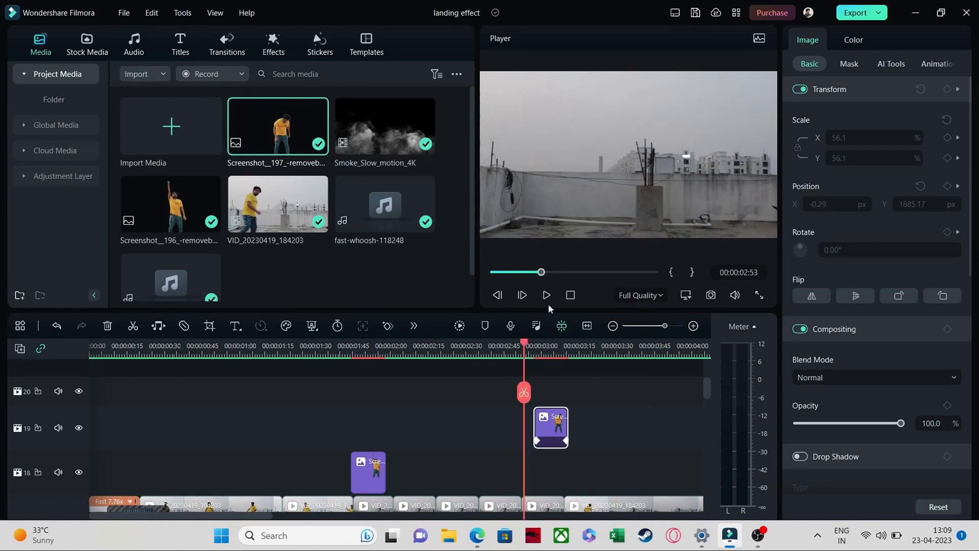
left_click(459, 325)
left_click(546, 296)
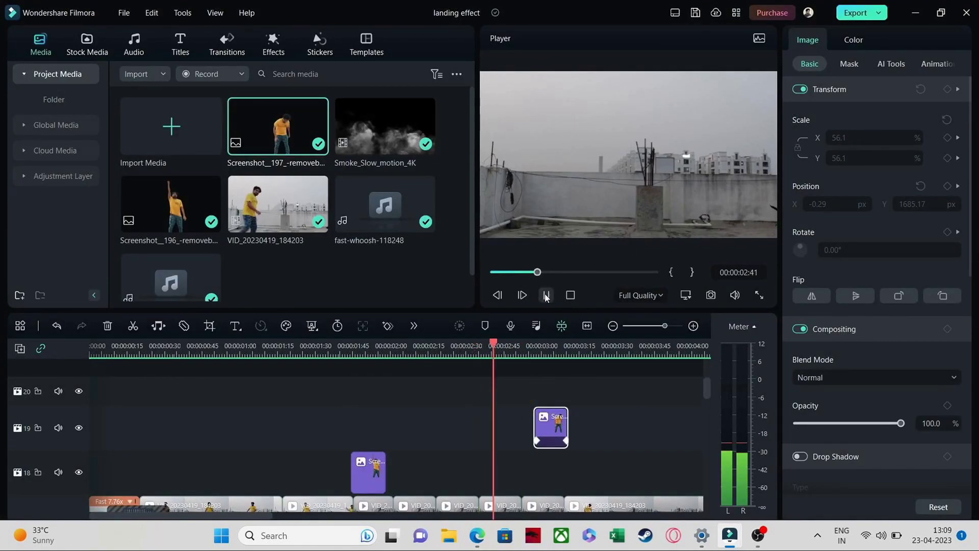
left_click(546, 296)
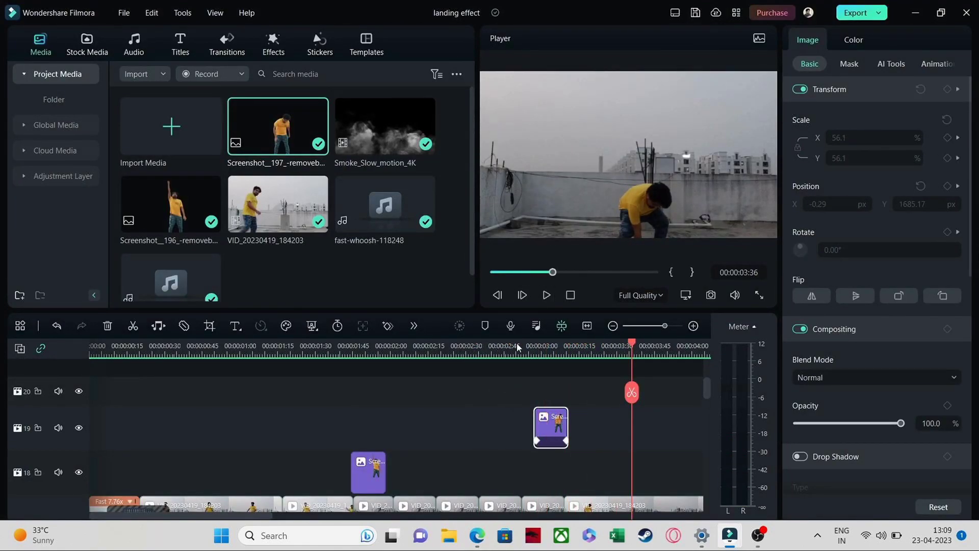
left_click(546, 295)
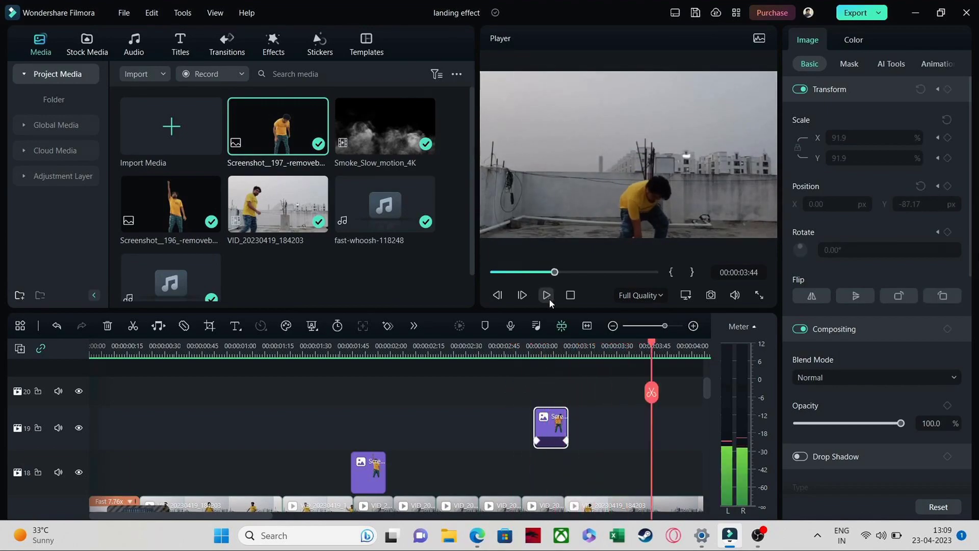
left_click(546, 295)
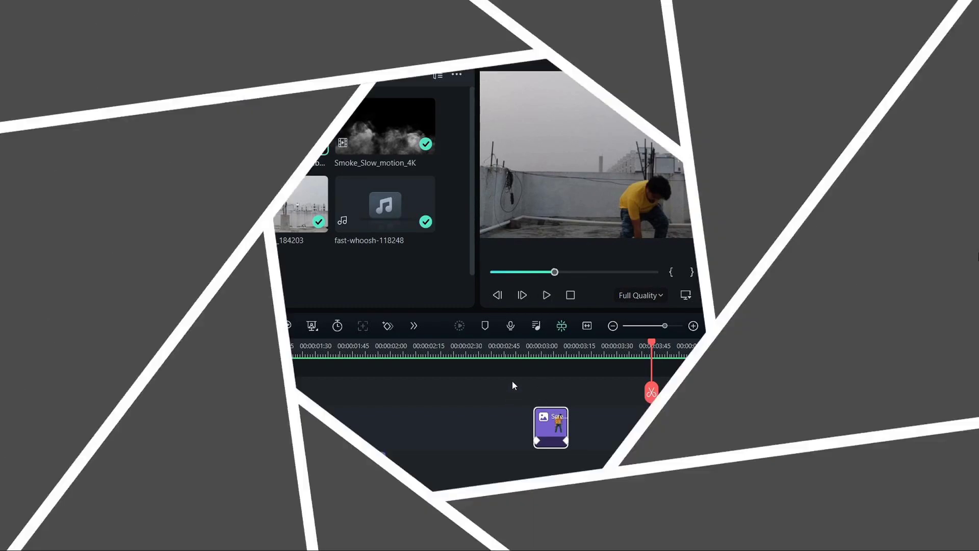
- Play the edit from the very beginning
left_click(93, 352)
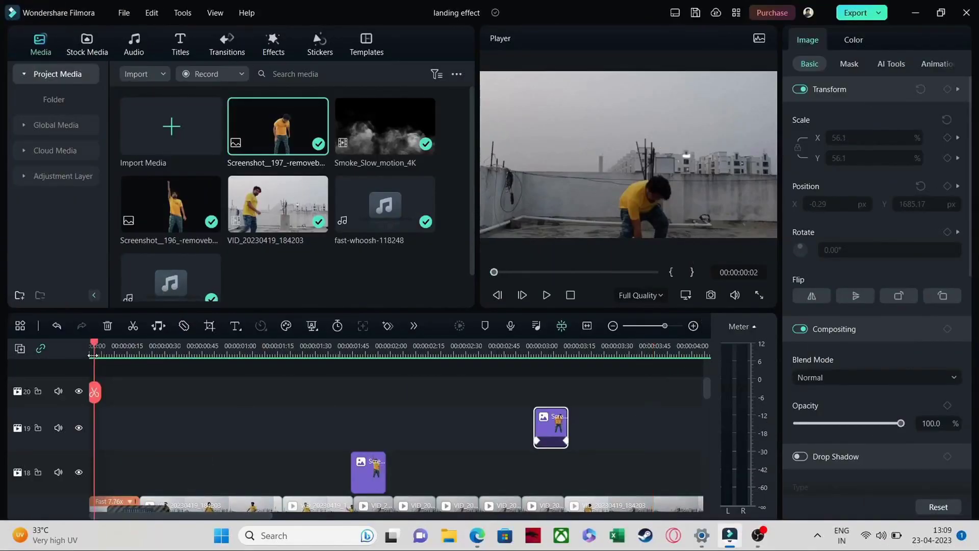
left_click_drag(93, 355, 90, 355)
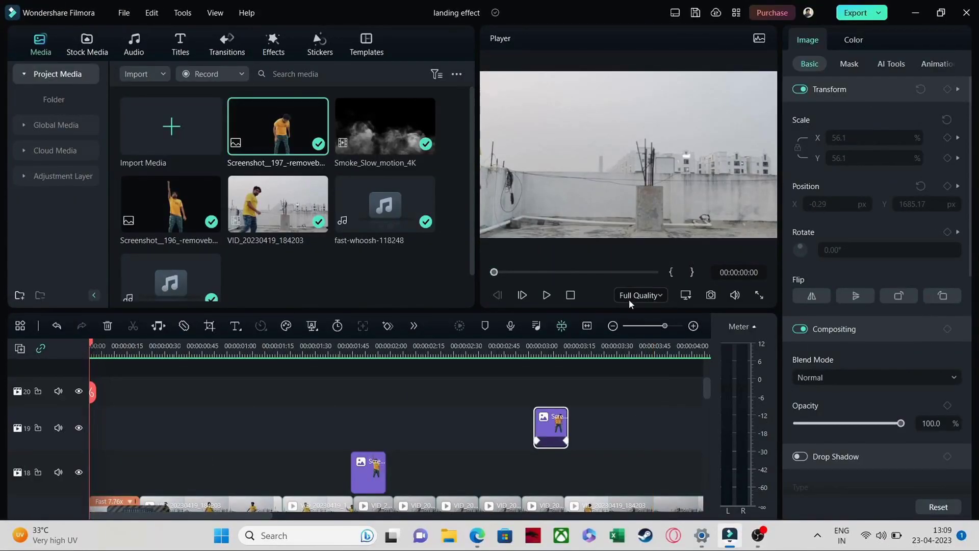
left_click(544, 299)
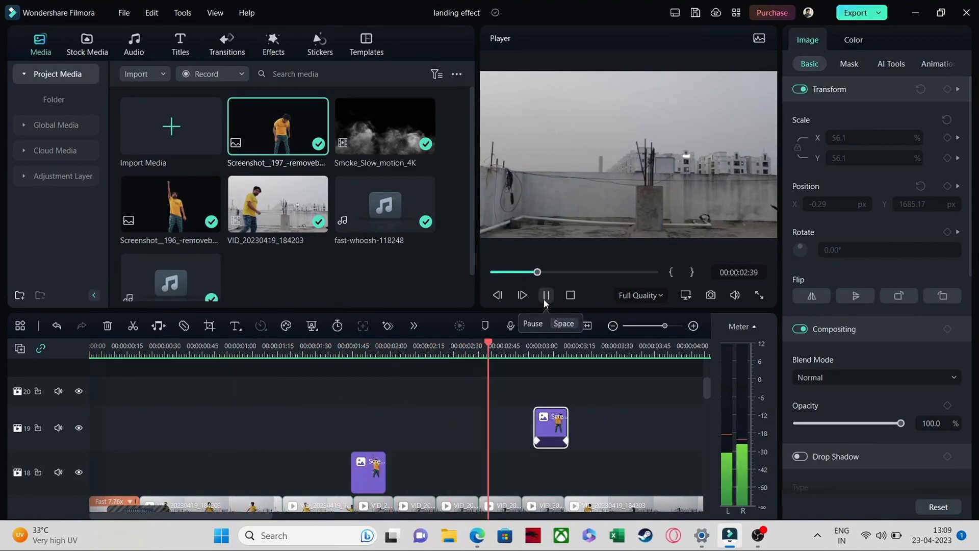
left_click(544, 296)
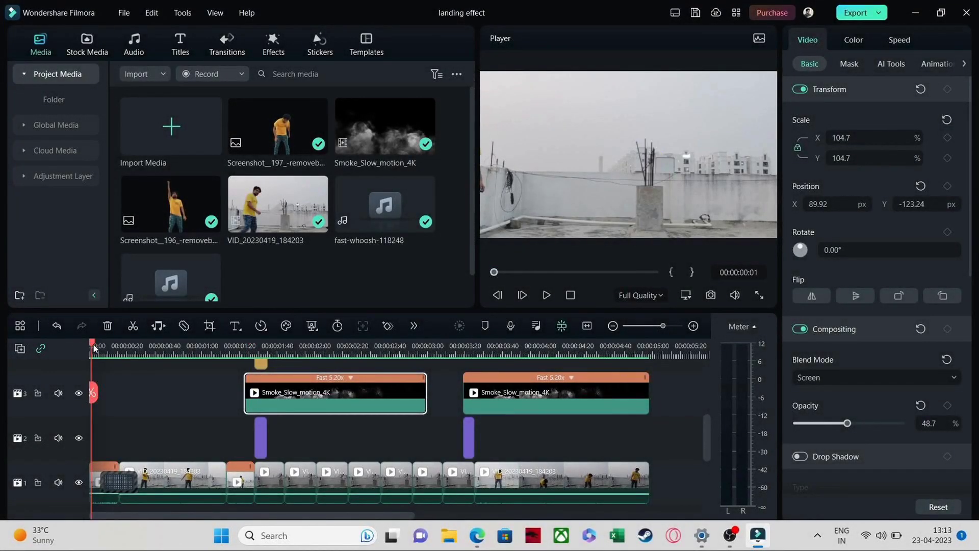
left_click_drag(93, 345, 90, 345)
left_click(544, 296)
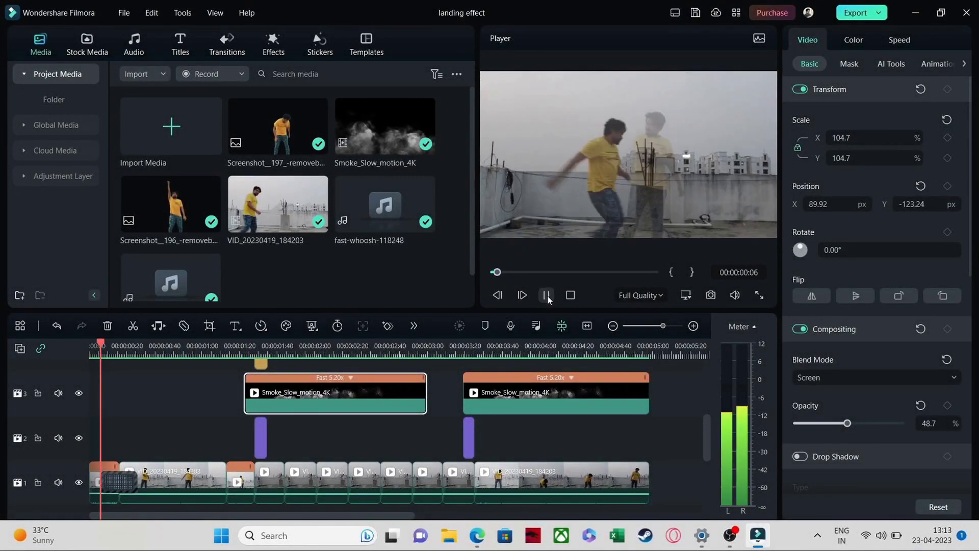
left_click(547, 296)
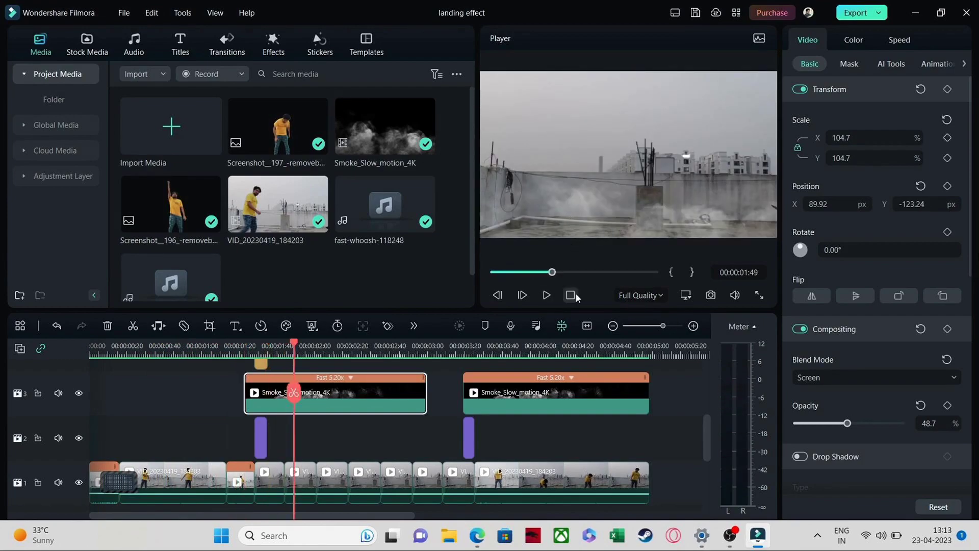
left_click(549, 297)
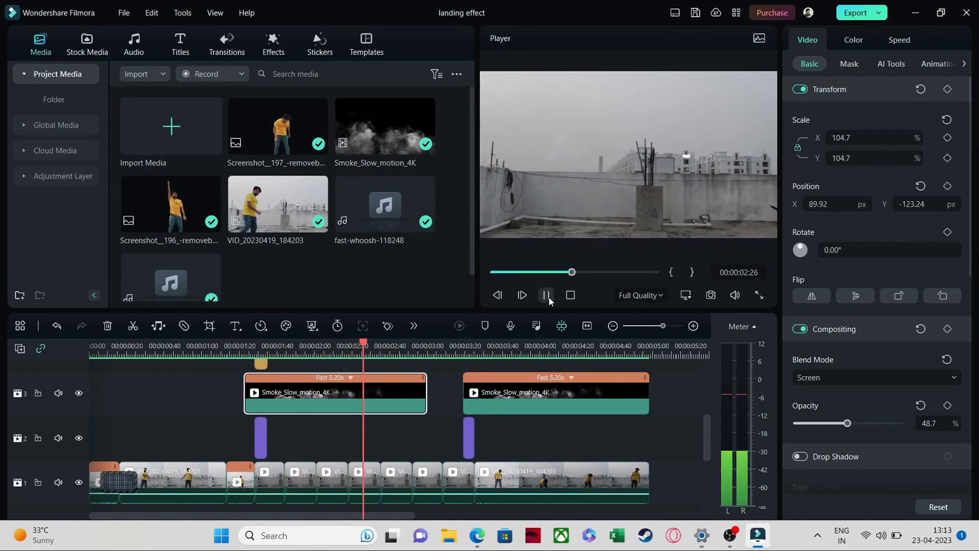
left_click(549, 300)
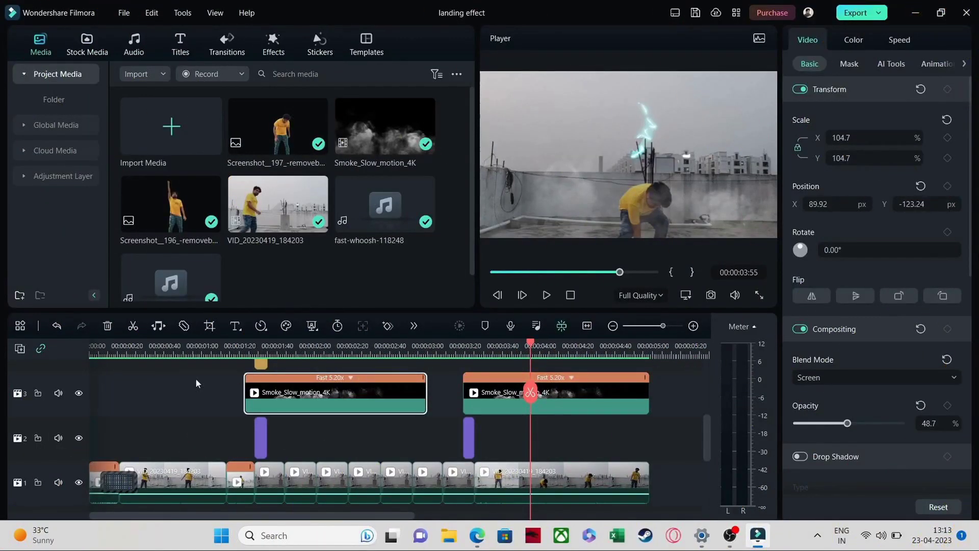
mouse_move(243, 350)
left_mouse_down()
mouse_move(303, 366)
mouse_move(261, 363)
mouse_move(242, 346)
left_mouse_up()
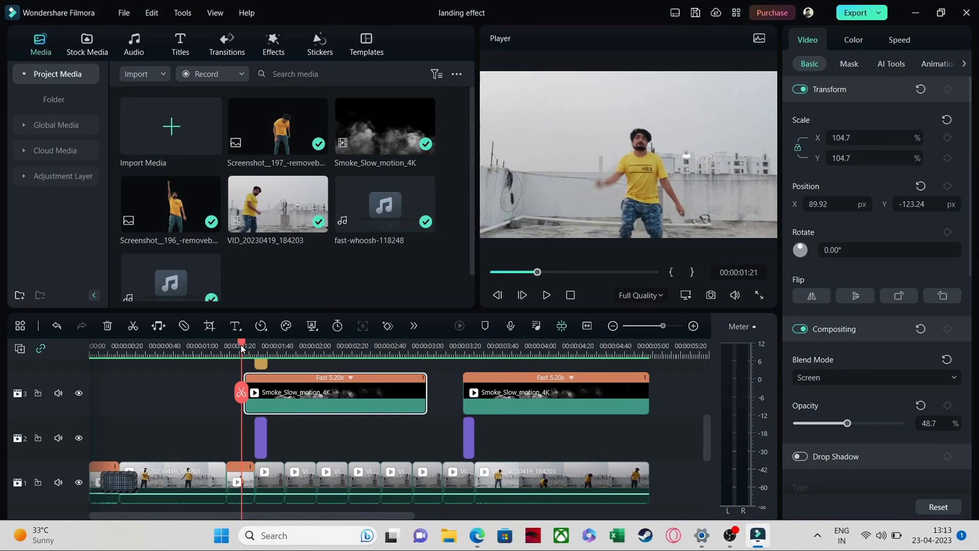
- Scrub the preview around the first landing at 01:19–01:20
mouse_move(241, 345)
left_mouse_down()
mouse_move(367, 369)
mouse_move(237, 357)
mouse_move(252, 357)
left_mouse_up()
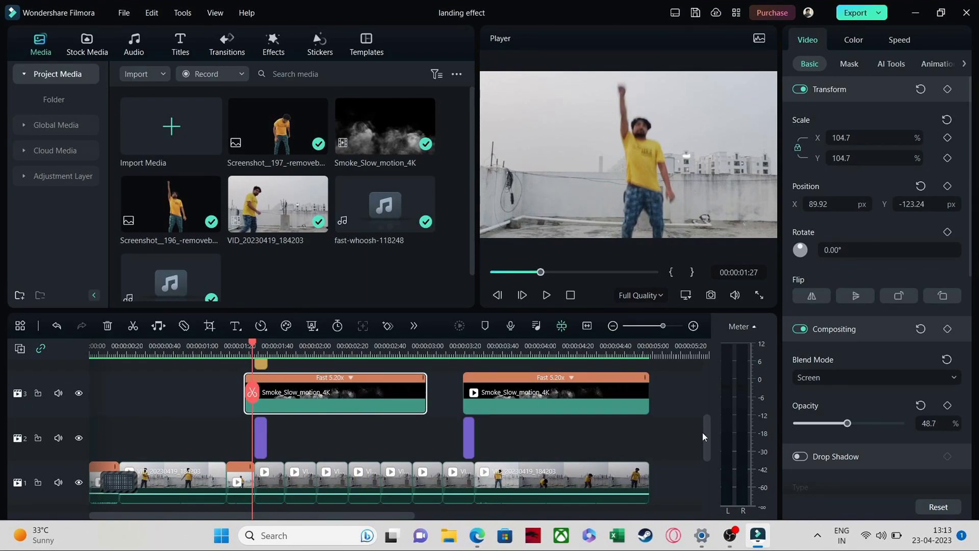
mouse_move(705, 434)
left_mouse_down()
mouse_move(706, 445)
mouse_move(705, 434)
left_mouse_up()
left_click_drag(252, 342, 249, 365)
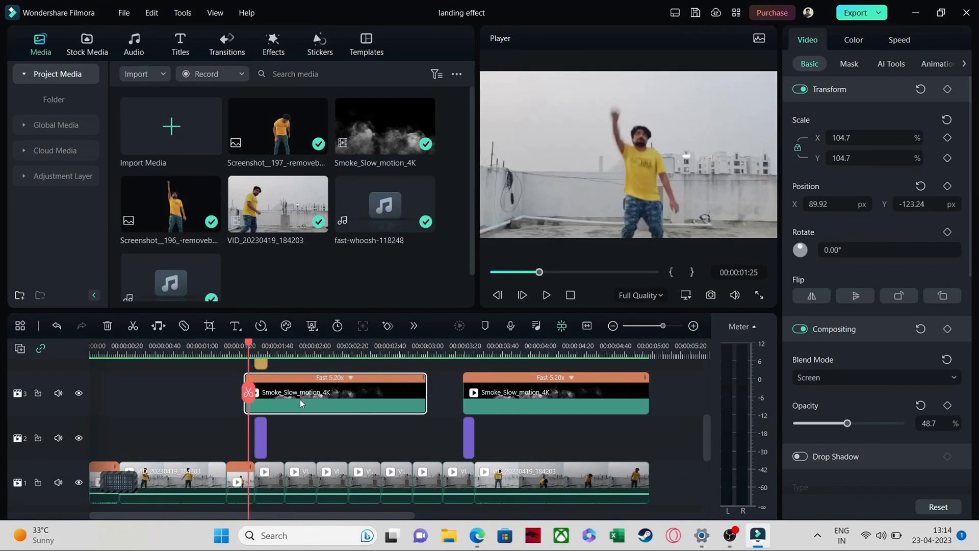
- Scrub through the lightning strike around 03:19, then select the purple image clip on track 2
left_click(462, 351)
left_click_drag(464, 349, 478, 390)
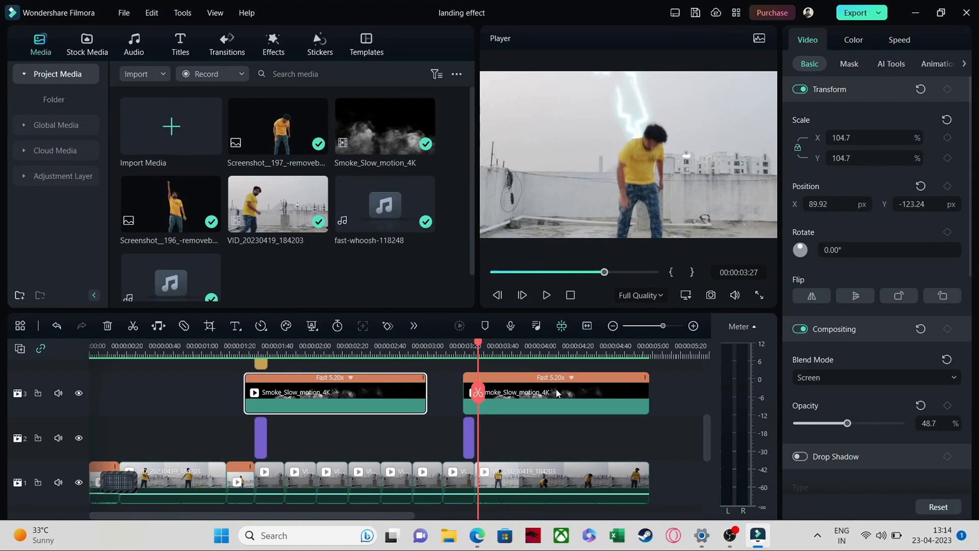
mouse_move(479, 344)
left_mouse_down()
mouse_move(455, 347)
mouse_move(504, 360)
mouse_move(480, 363)
left_mouse_up()
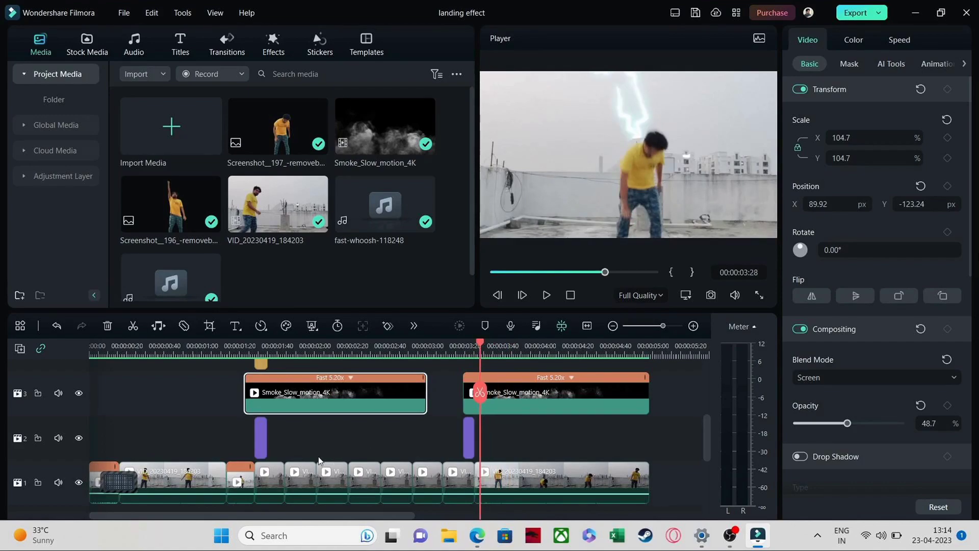
left_click(261, 441)
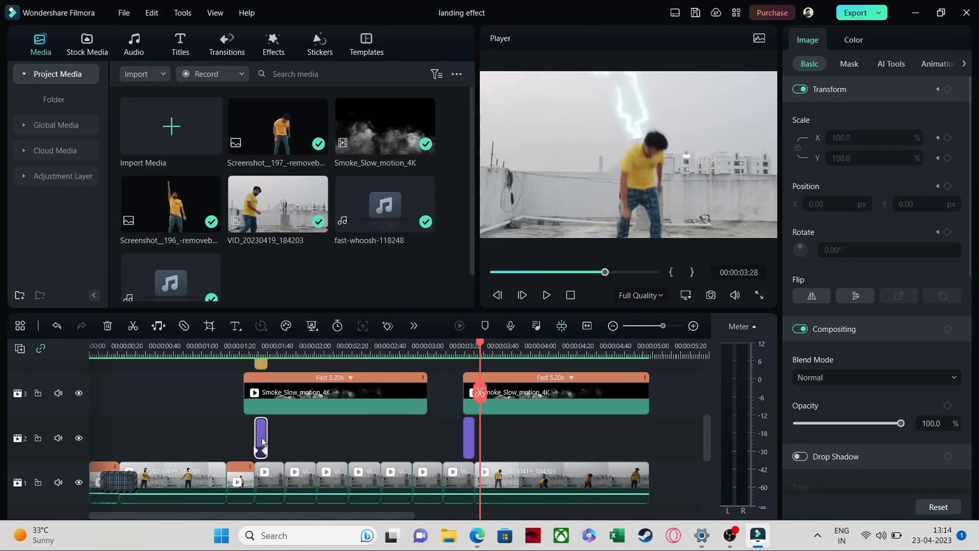
- Hide track 4 and play the first landing without the Blur flash
left_click(255, 349)
left_click_drag(257, 348, 270, 350)
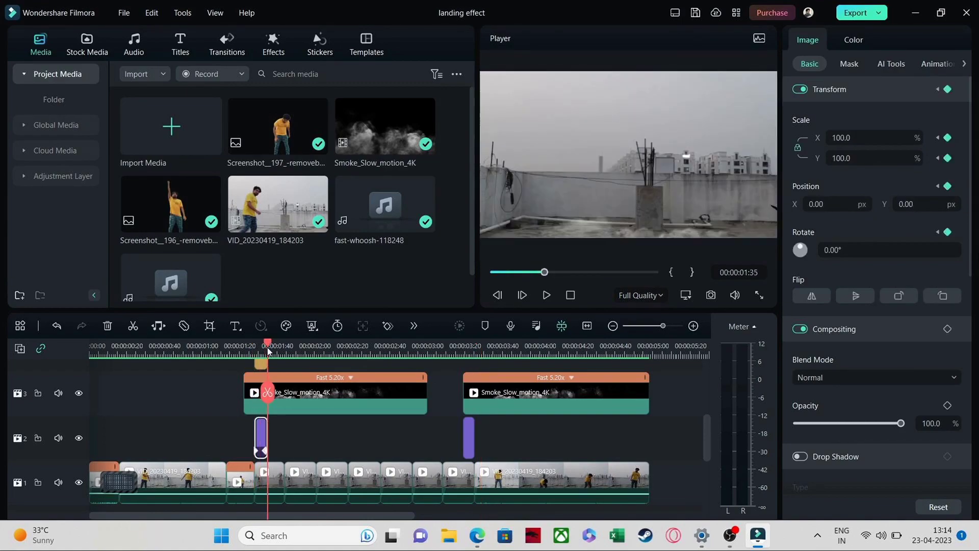
scroll(270, 351, "up", 3)
scroll(508, 397, "down", 3)
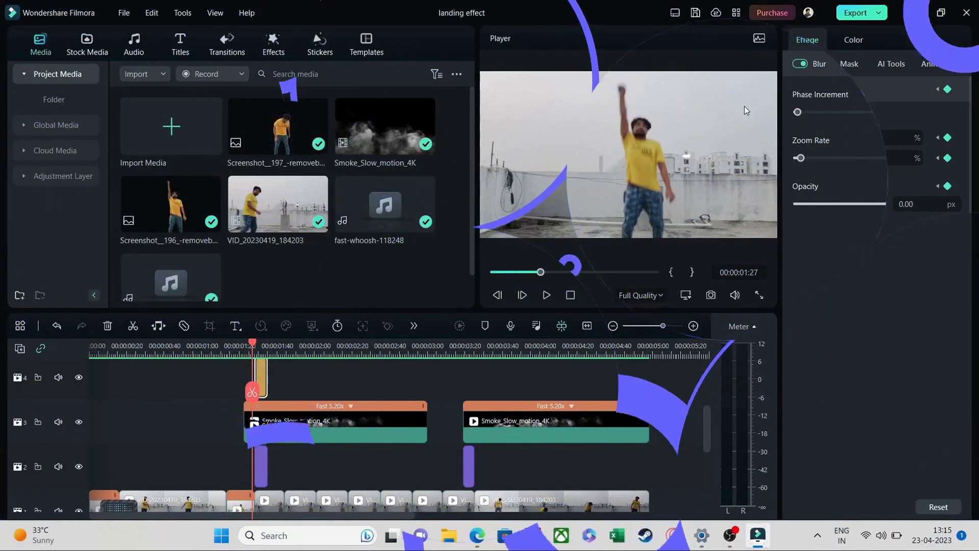
left_click(78, 376)
left_click_drag(250, 346, 233, 346)
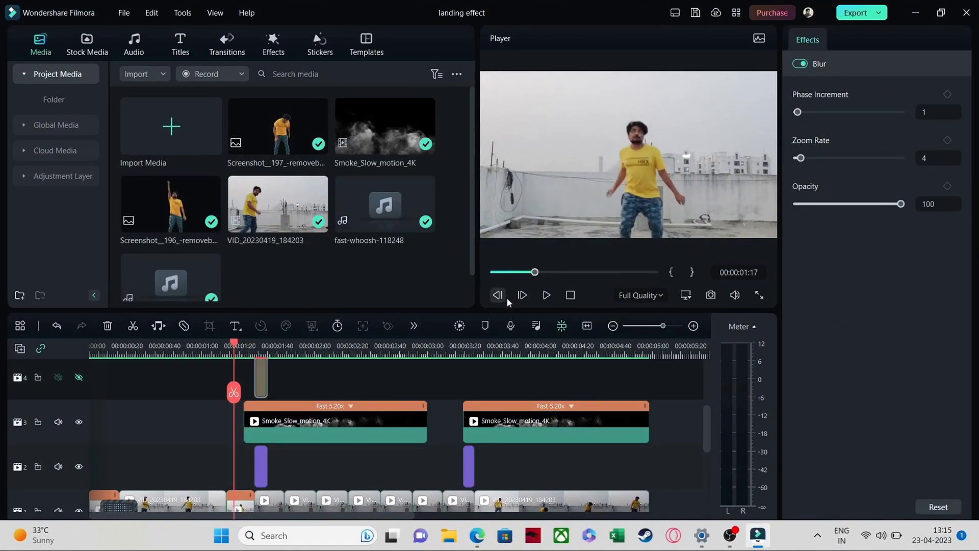
left_click(547, 295)
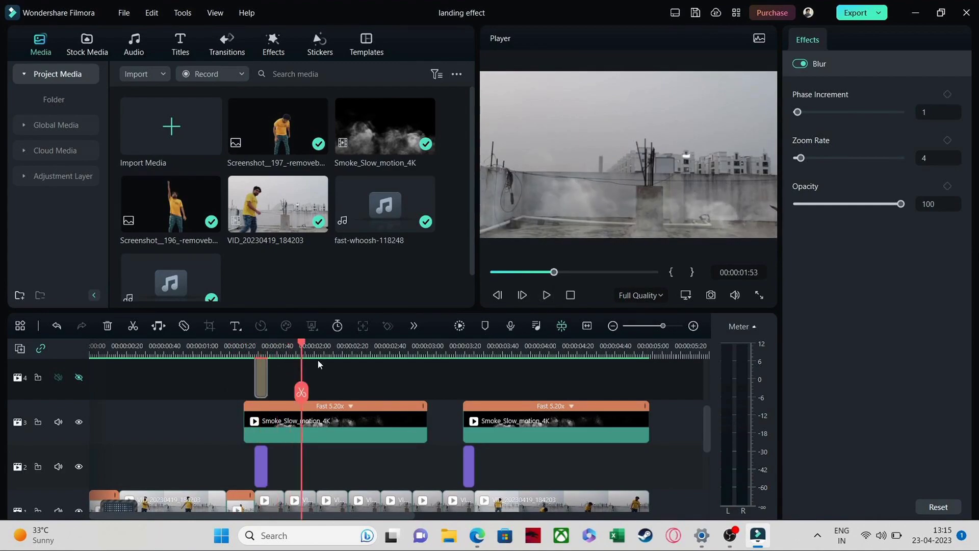
- Show track 4 again and replay the landing with the Blur flash
left_click(78, 377)
left_click(238, 346)
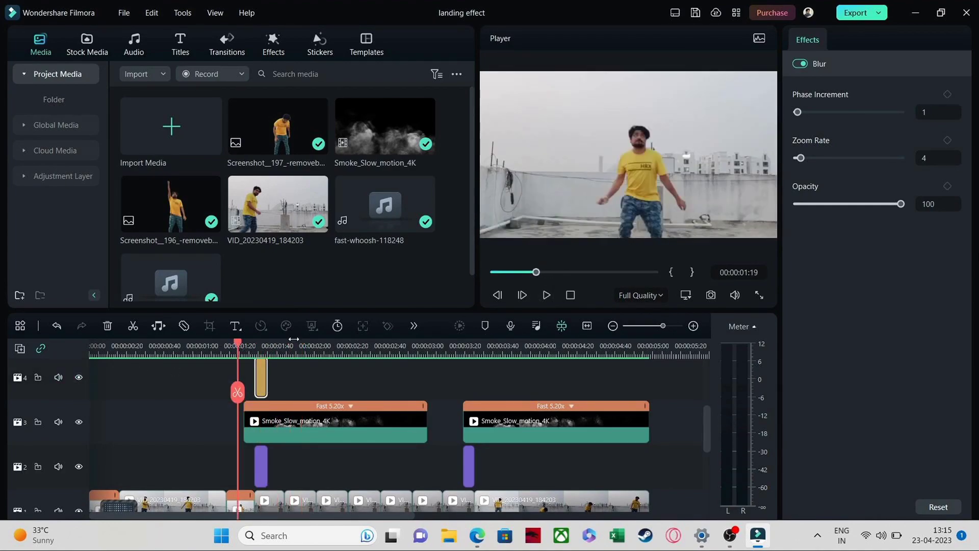
left_click(546, 295)
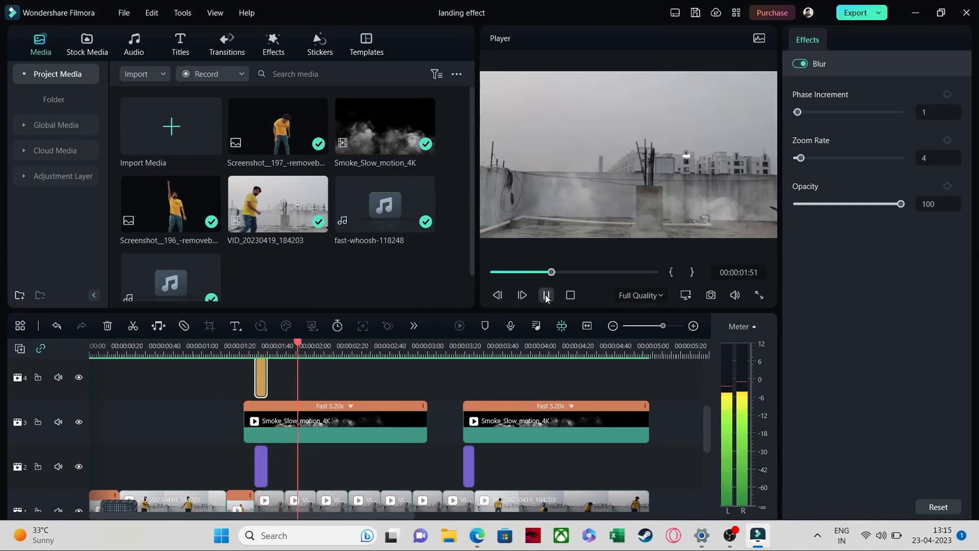
key("space")
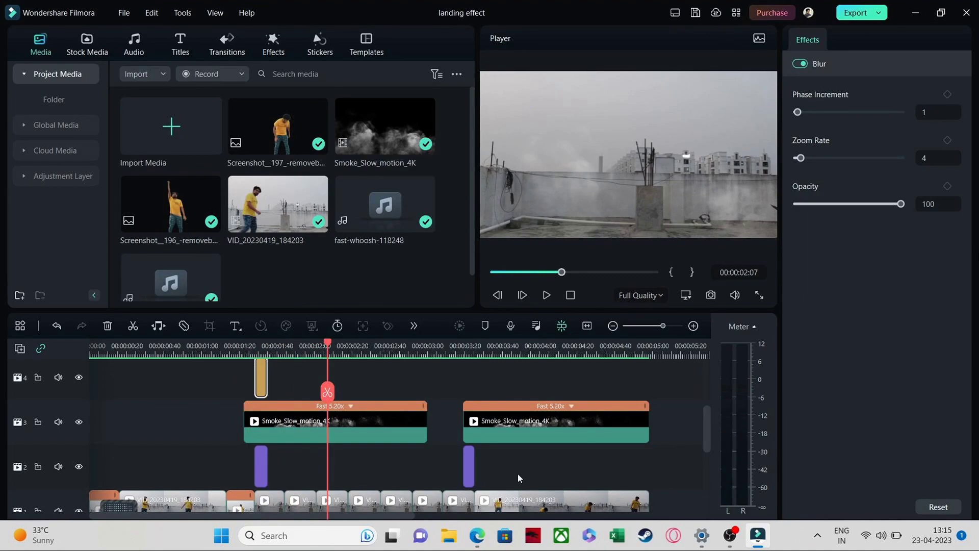
- Scrub from the blur flash at 01:28 to just before the second landing
scroll(708, 445, "up", 2)
scroll(711, 434, "down", 2)
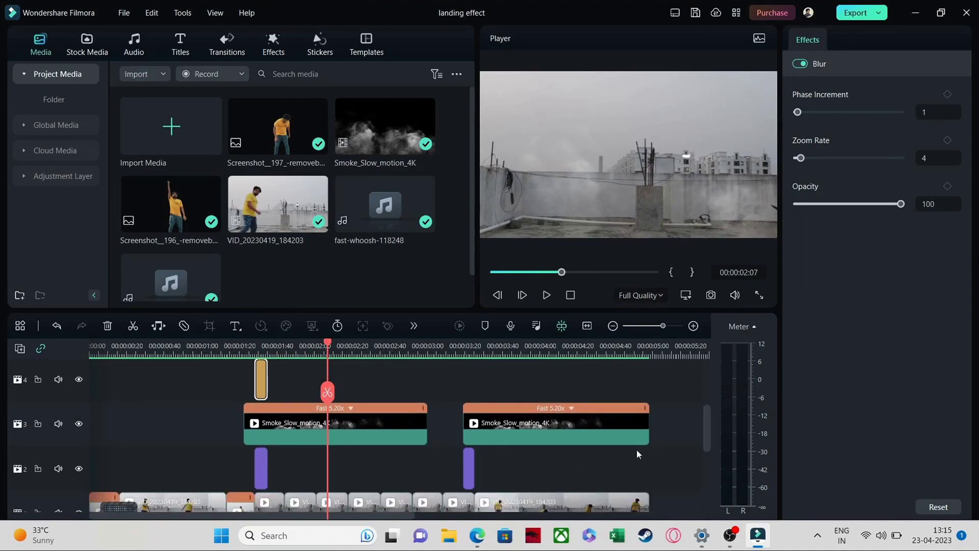
left_click(254, 346)
left_click_drag(708, 421, 711, 418)
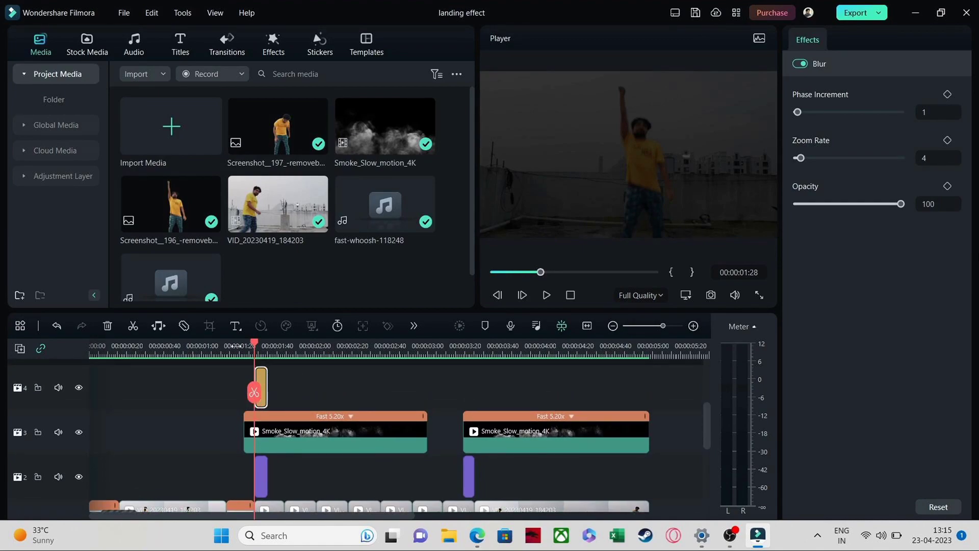
left_click_drag(253, 349, 550, 350)
left_click_drag(463, 368, 457, 368)
mouse_move(706, 421)
left_mouse_down()
mouse_move(703, 402)
mouse_move(703, 453)
mouse_move(702, 426)
left_mouse_up()
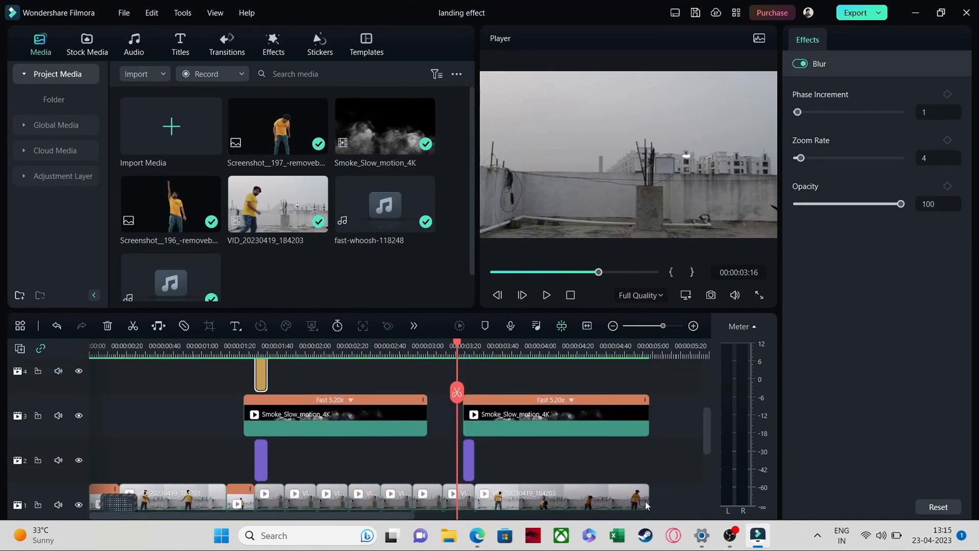
- Check the Thunder And Lightning Element 03 Transform keyframes across 03:16–03:28, then return to 00:00
left_click_drag(707, 433, 703, 394)
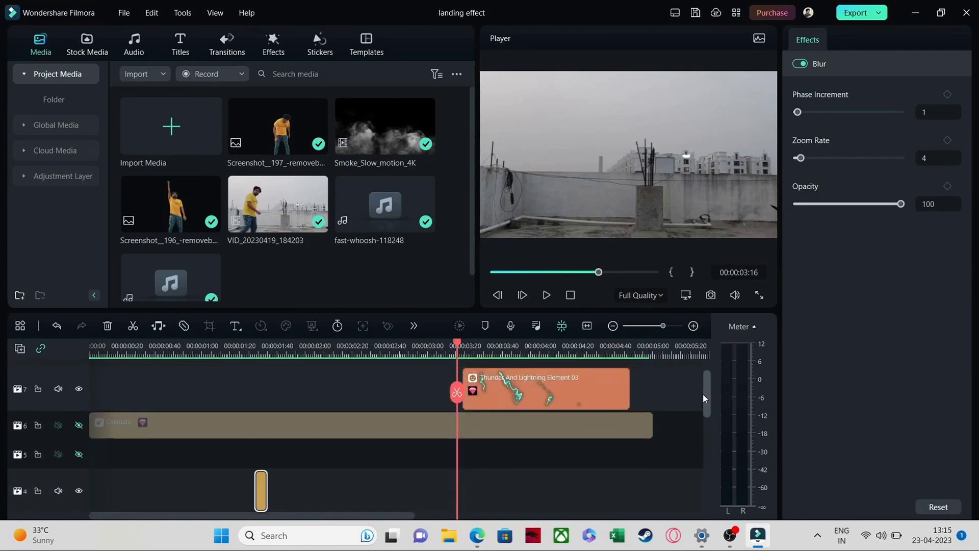
left_click(512, 399)
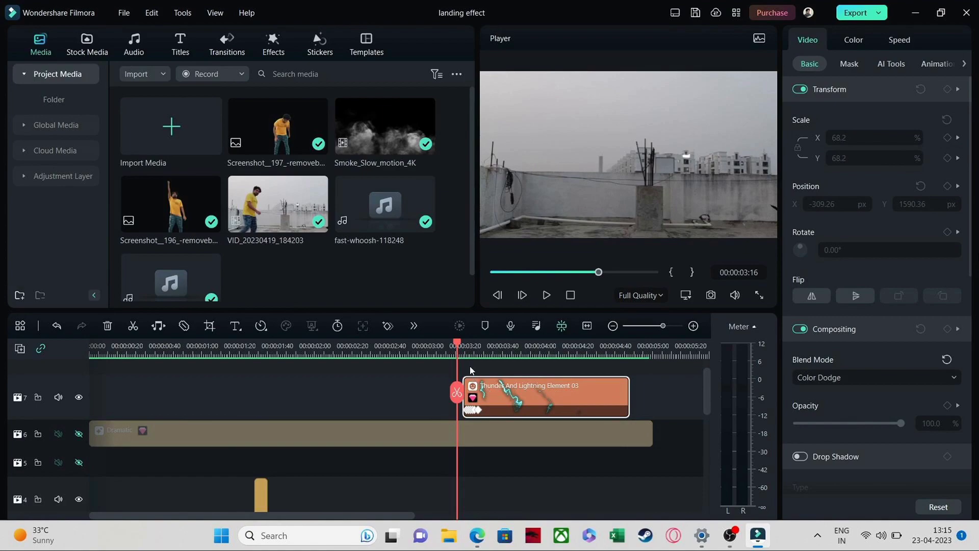
mouse_move(457, 346)
left_mouse_down()
mouse_move(576, 371)
mouse_move(464, 363)
mouse_move(470, 370)
mouse_move(456, 348)
mouse_move(471, 355)
left_mouse_up()
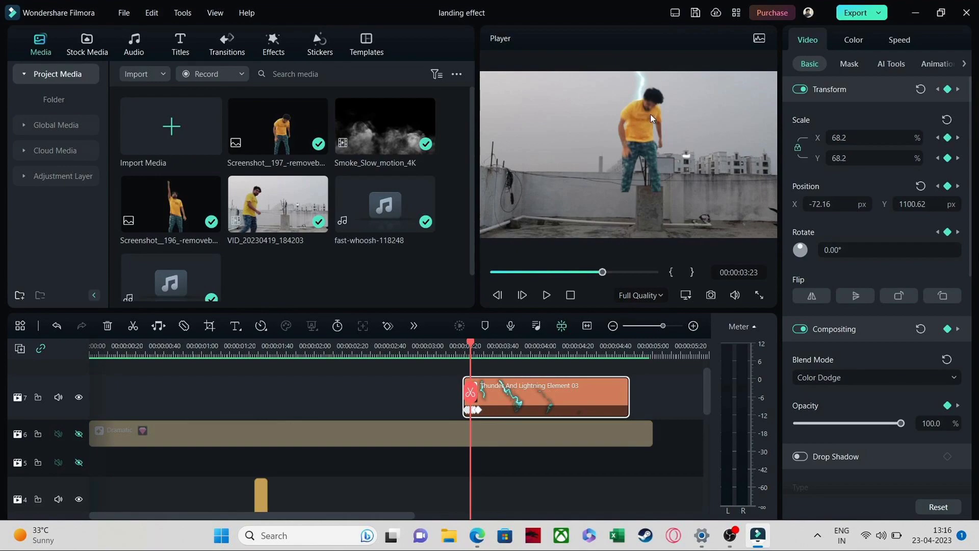
left_click(647, 89)
left_click_drag(466, 344, 480, 350)
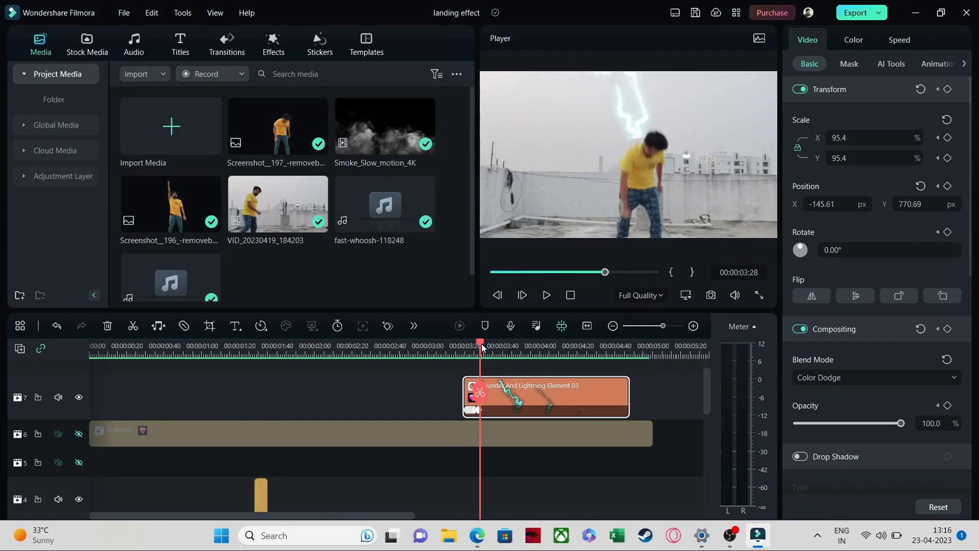
left_click_drag(481, 346, 90, 345)
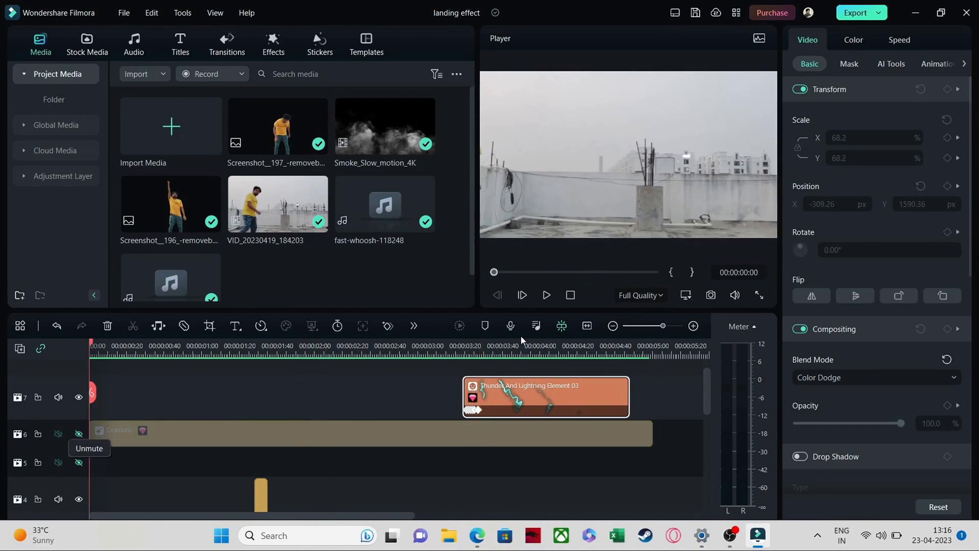
left_click_drag(706, 391, 705, 474)
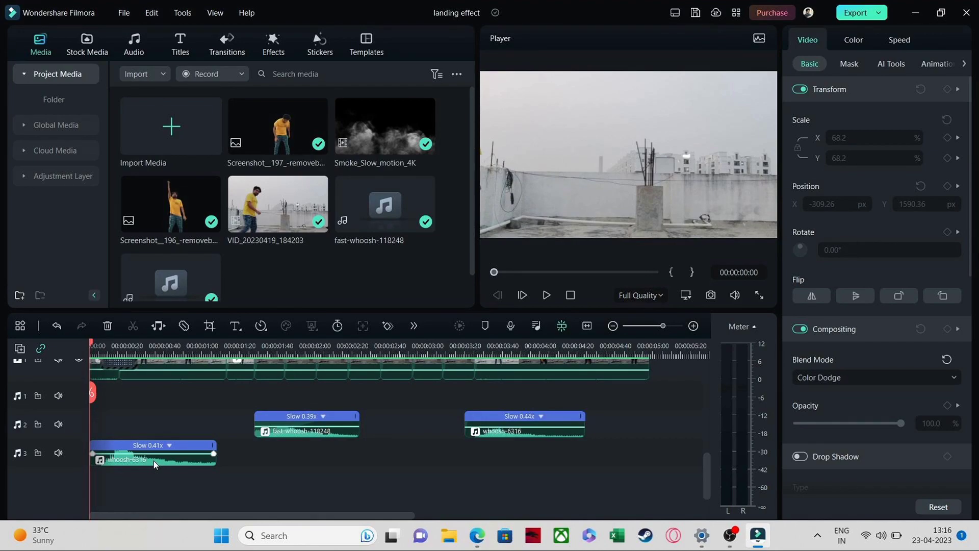
left_click(543, 297)
left_click(543, 297)
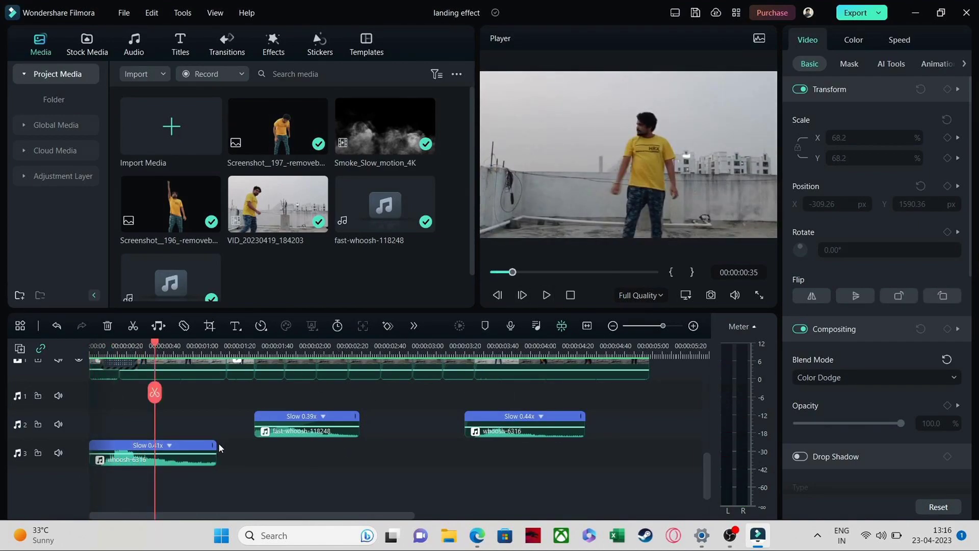
left_click(547, 296)
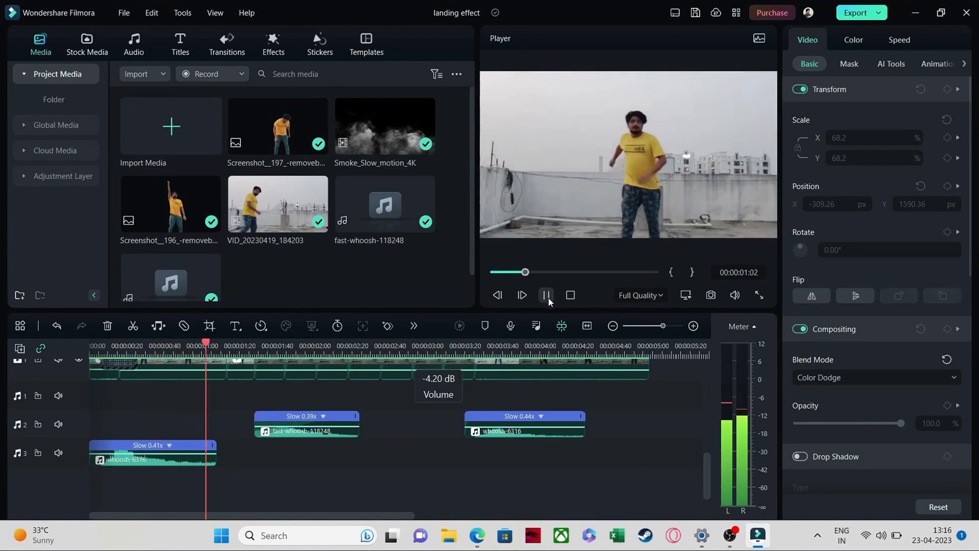
left_click(546, 295)
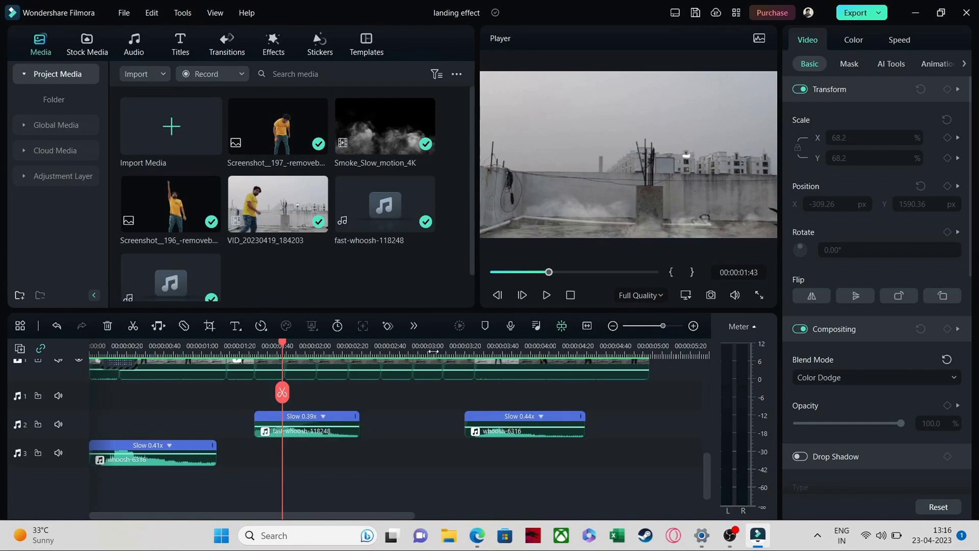
left_click(485, 345)
left_click(546, 296)
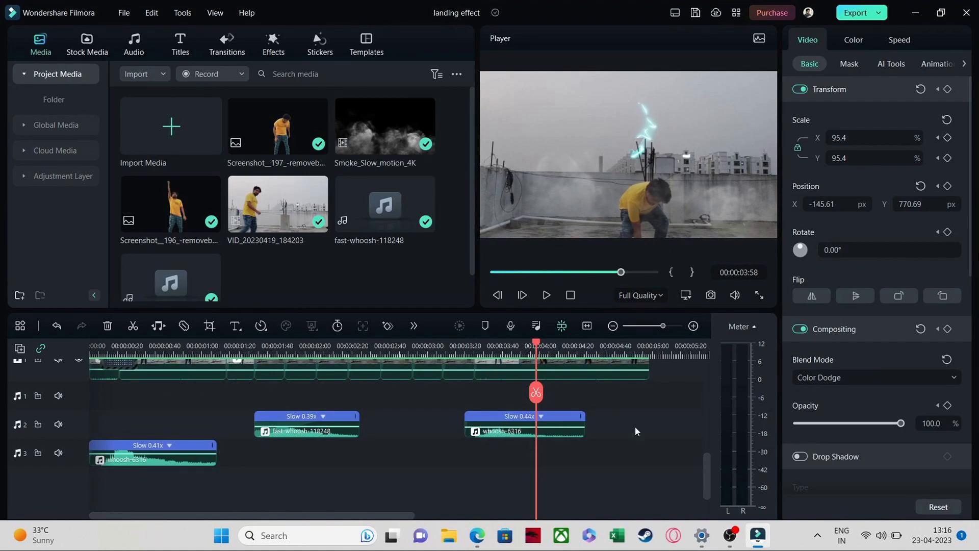
left_click_drag(710, 478, 703, 439)
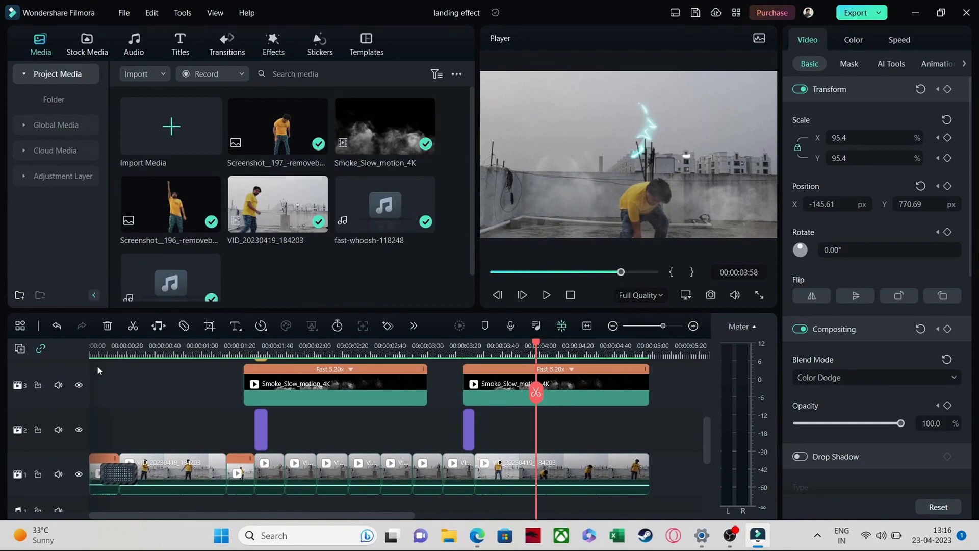
left_click(91, 347)
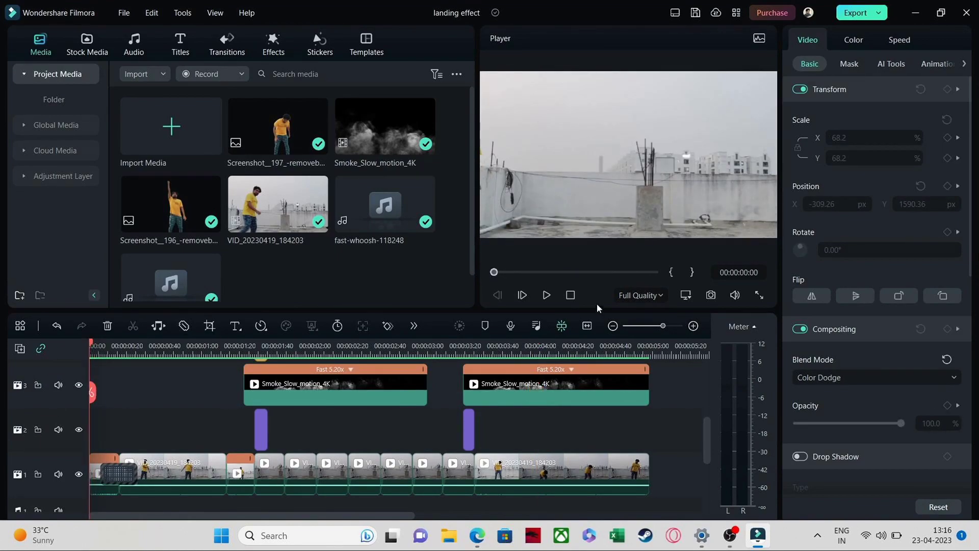
left_click(546, 295)
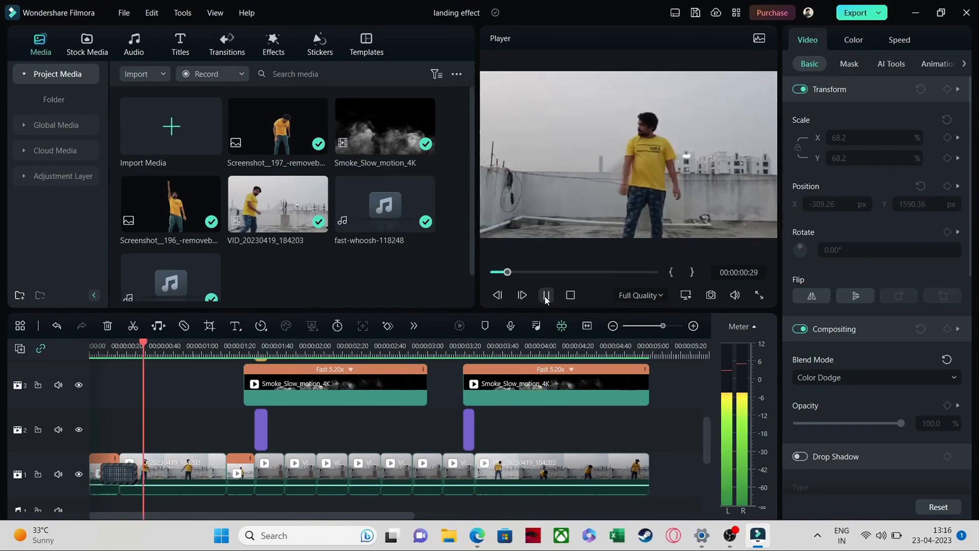